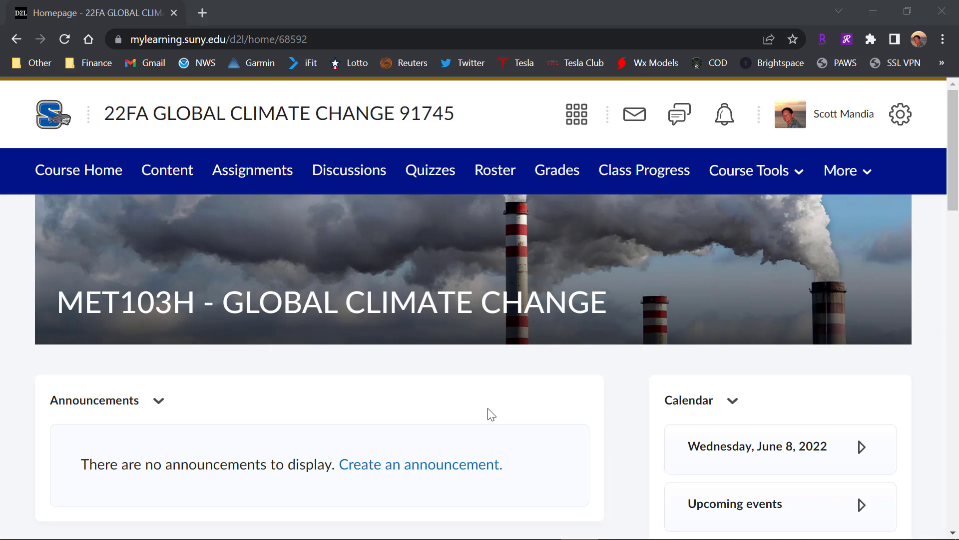
Step: Look through the course modules in the visual table of contents on the course homepage
scroll(492, 409, "down", 8)
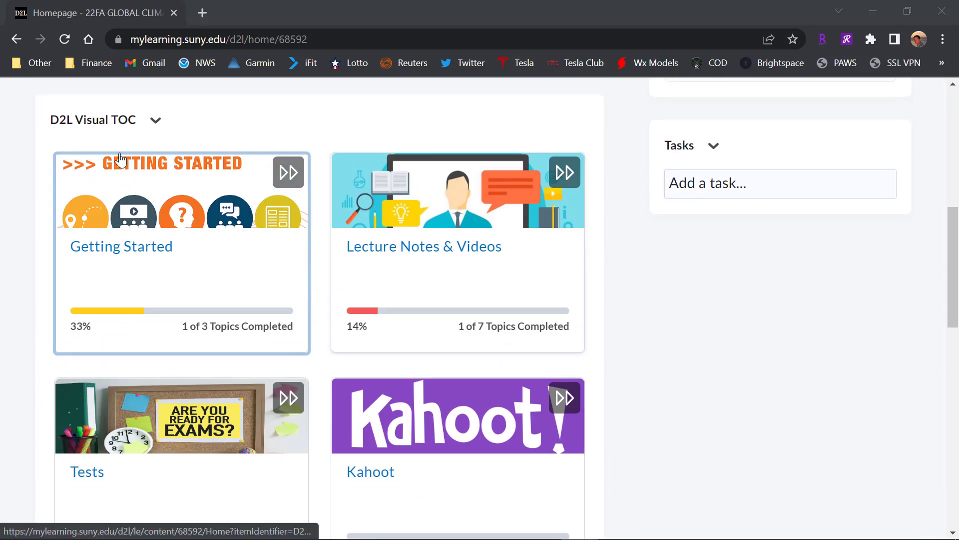
scroll(267, 254, "down", 6)
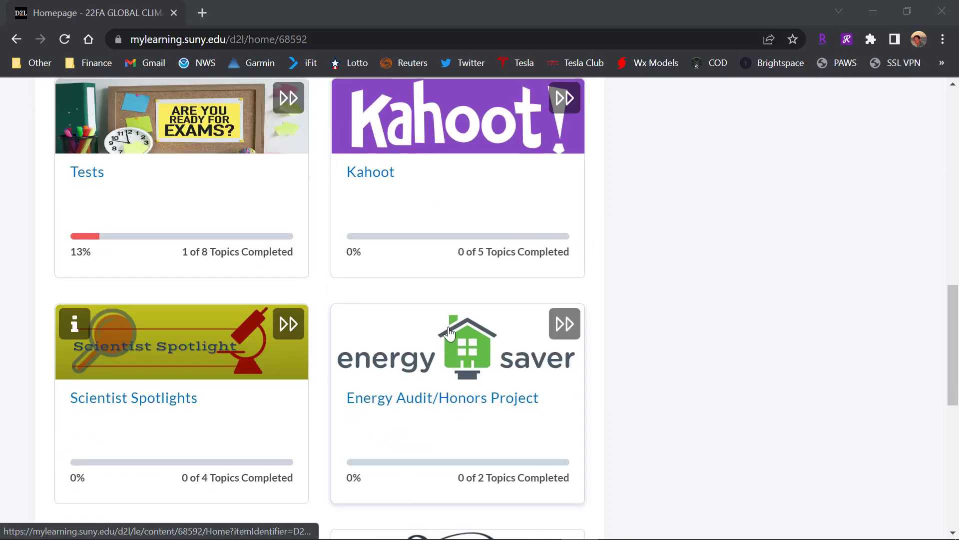
scroll(454, 283, "up", 15)
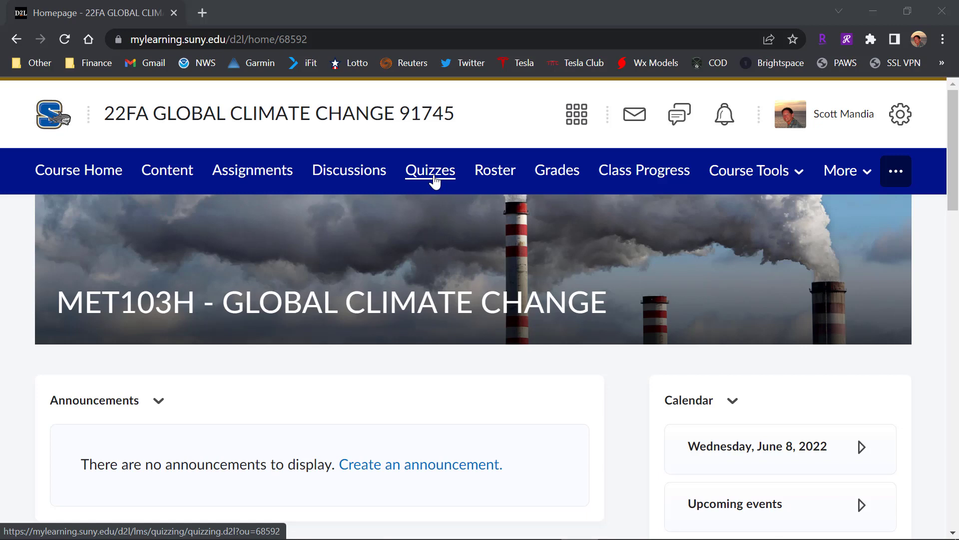
Step: Open the Grades Setup Wizard and review the current grade book settings
left_click(562, 175)
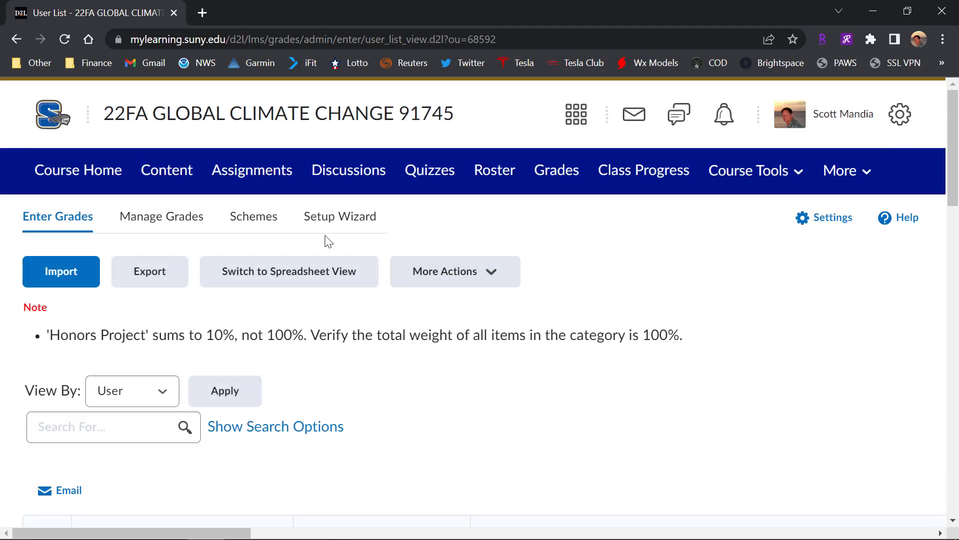
left_click(329, 220)
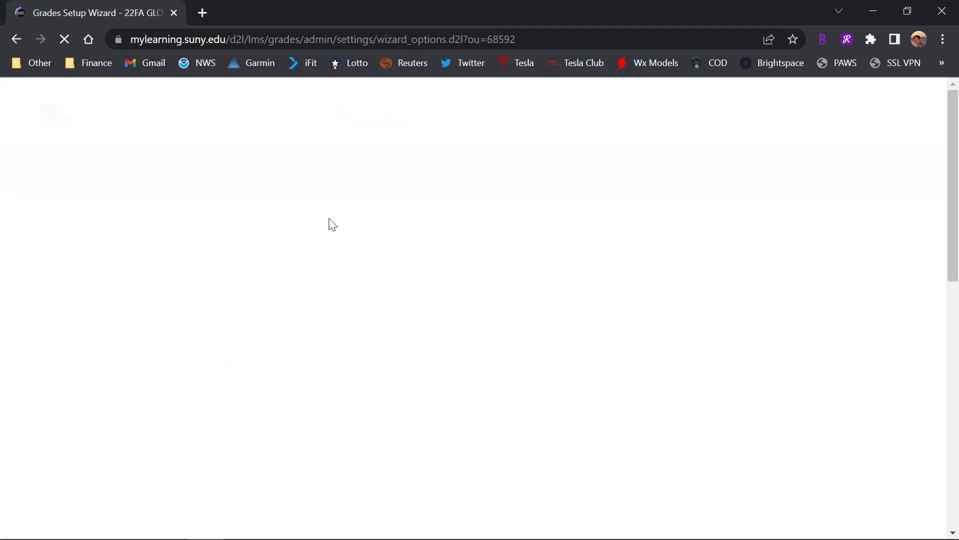
scroll(398, 319, "down", 10)
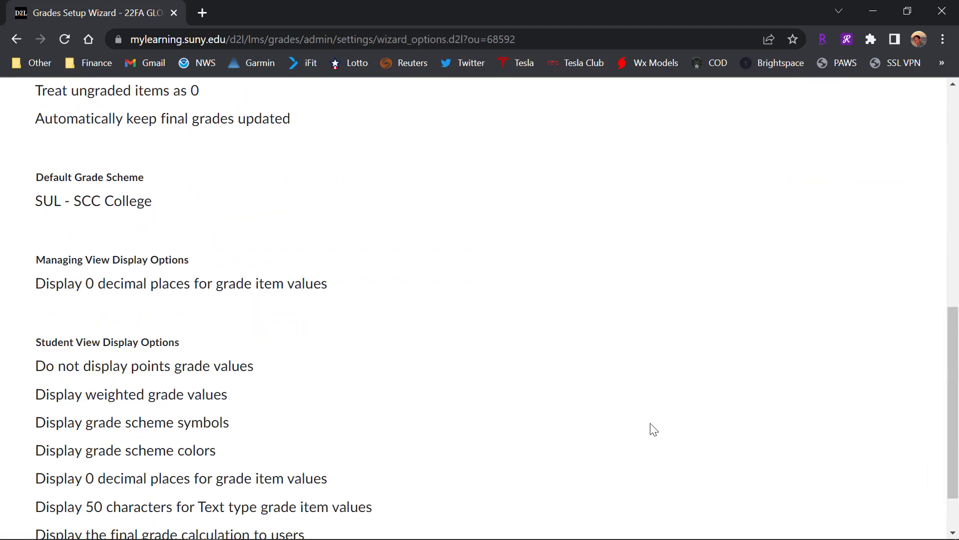
scroll(645, 400, "up", 1)
scroll(643, 376, "up", 10)
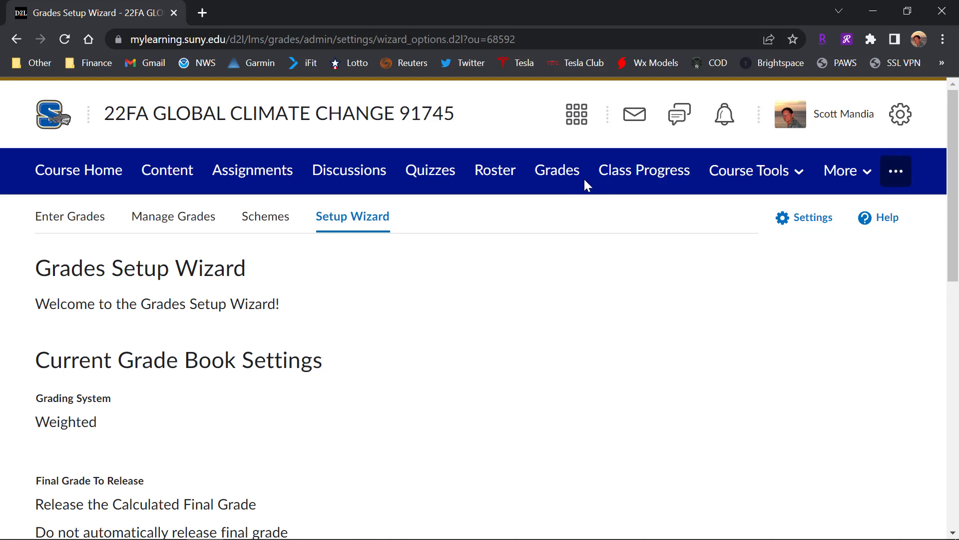
Step: Return to the Enter Grades page and look over the user list view
left_click(566, 181)
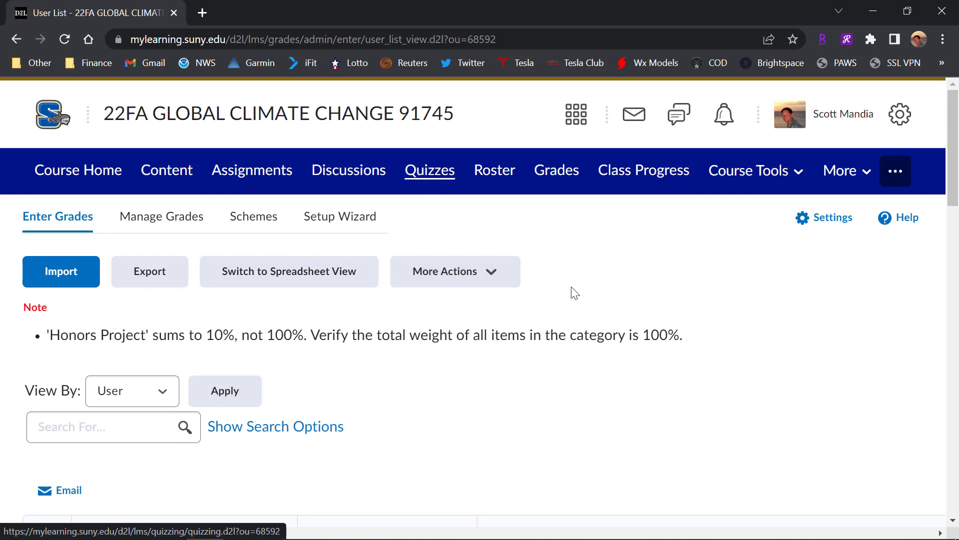
scroll(580, 279, "down", 5)
scroll(584, 273, "up", 5)
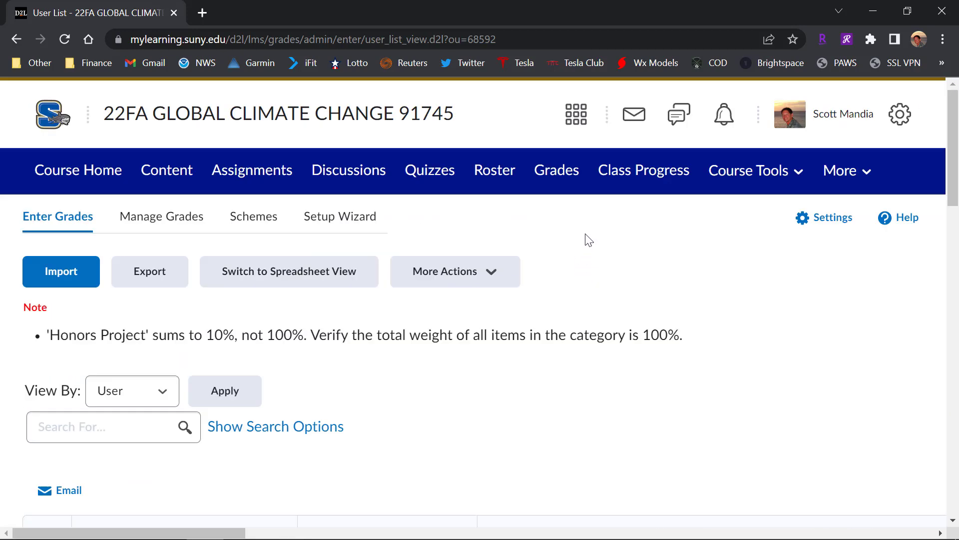
Step: Open the course's Assignments list and review the assignments and their due dates
left_click(258, 179)
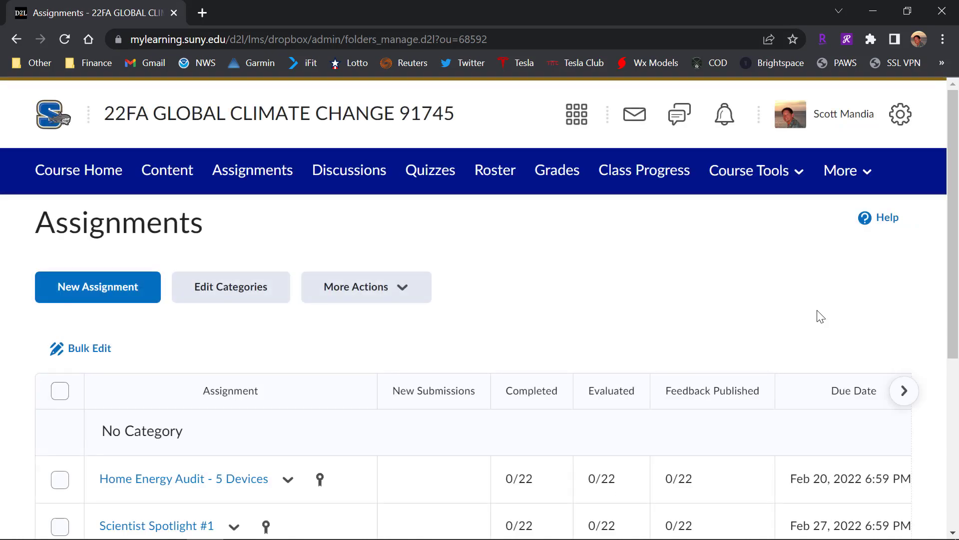
scroll(820, 314, "down", 4)
scroll(820, 314, "down", 1)
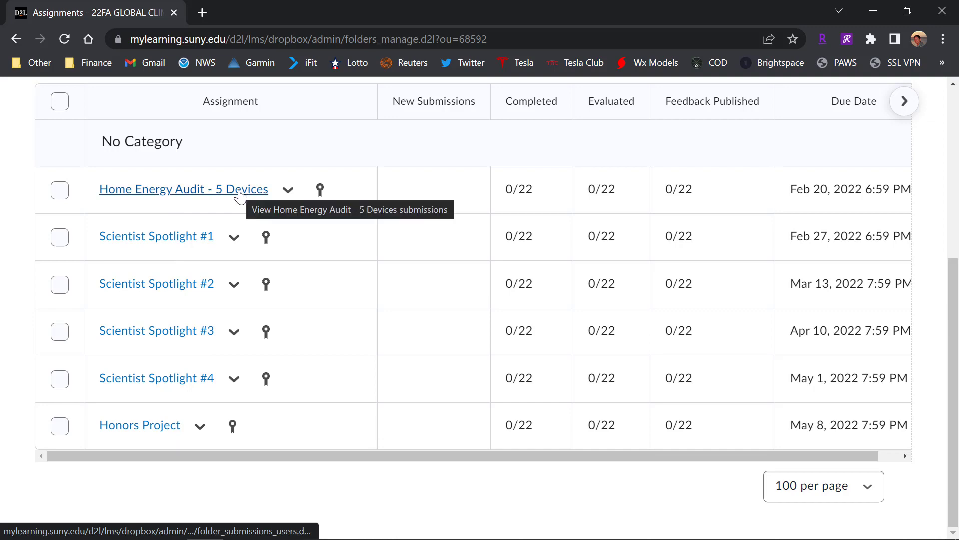
scroll(602, 303, "up", 5)
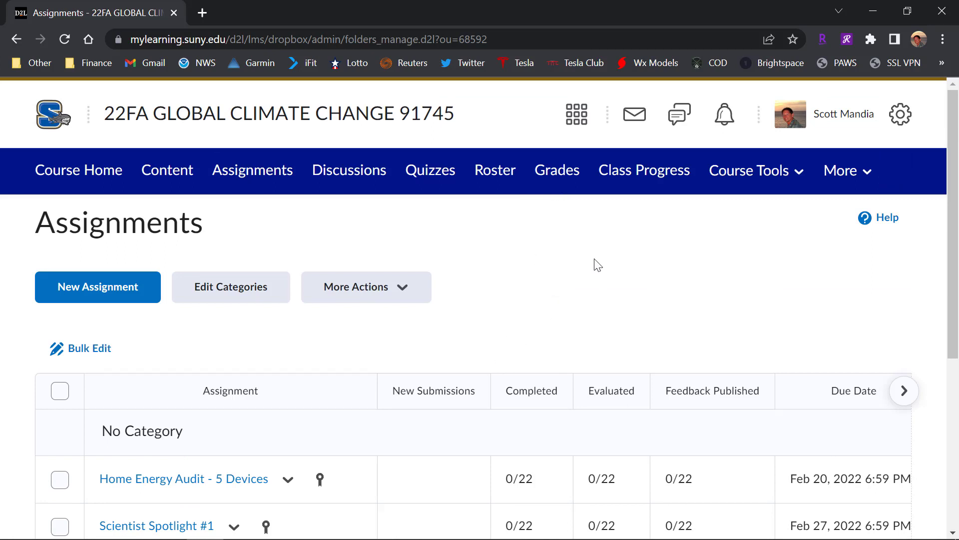
Step: Open the Manage Quizzes page and review the current quizzes and their due dates, from the CH 1 quiz through the Final Exam
left_click(432, 179)
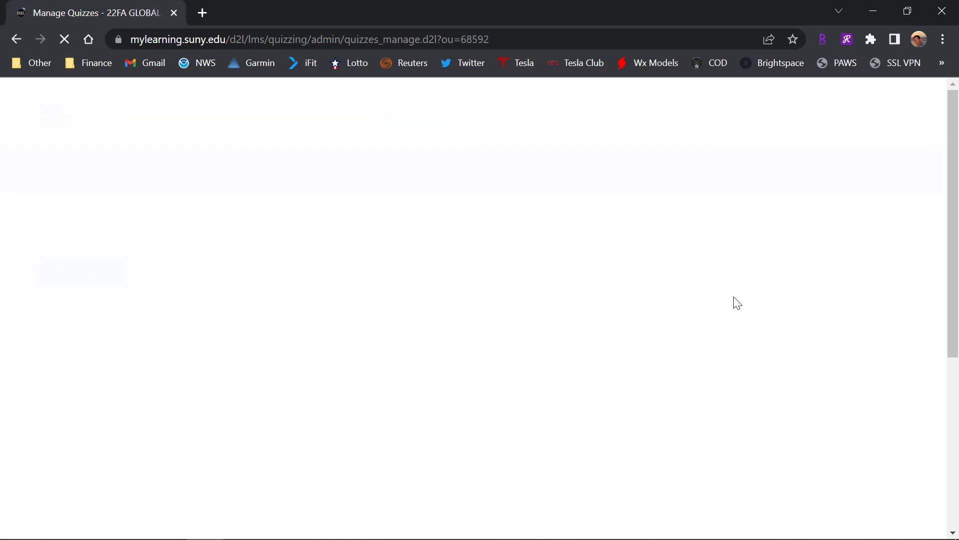
scroll(734, 300, "down", 6)
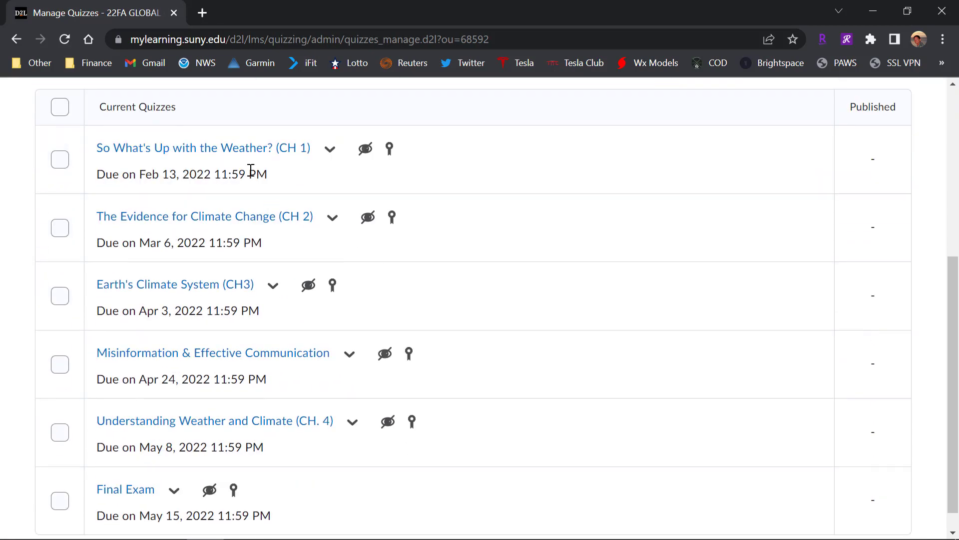
scroll(282, 159, "down", 1)
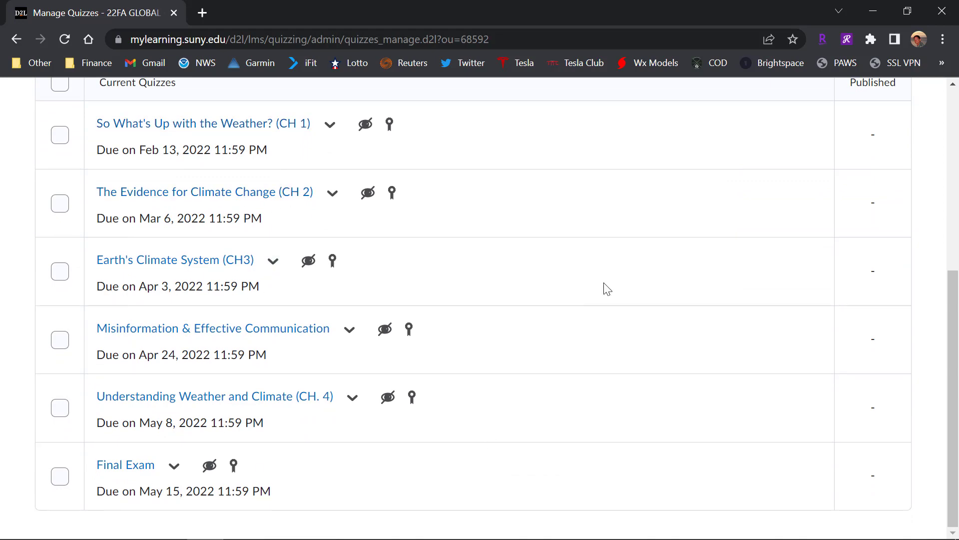
scroll(605, 288, "up", 3)
scroll(606, 288, "down", 3)
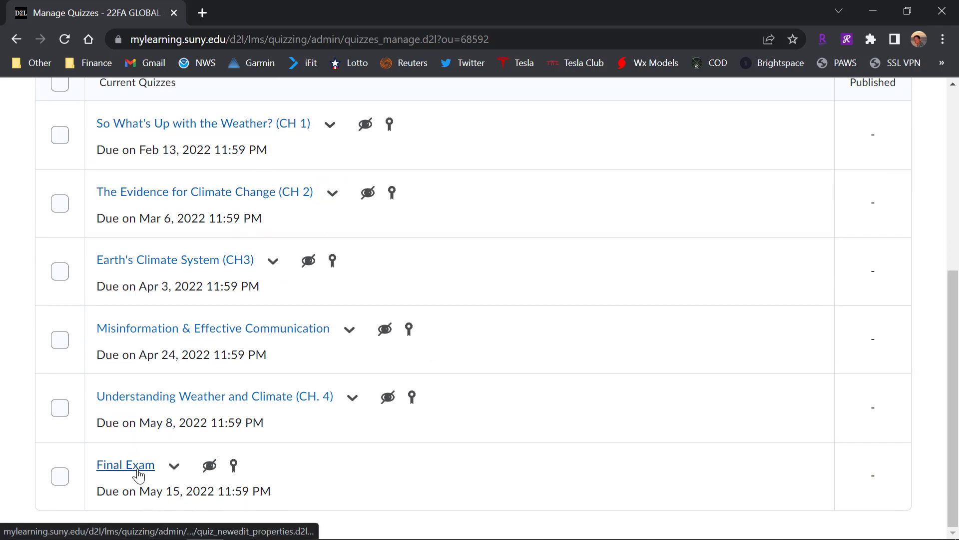
scroll(773, 335, "up", 7)
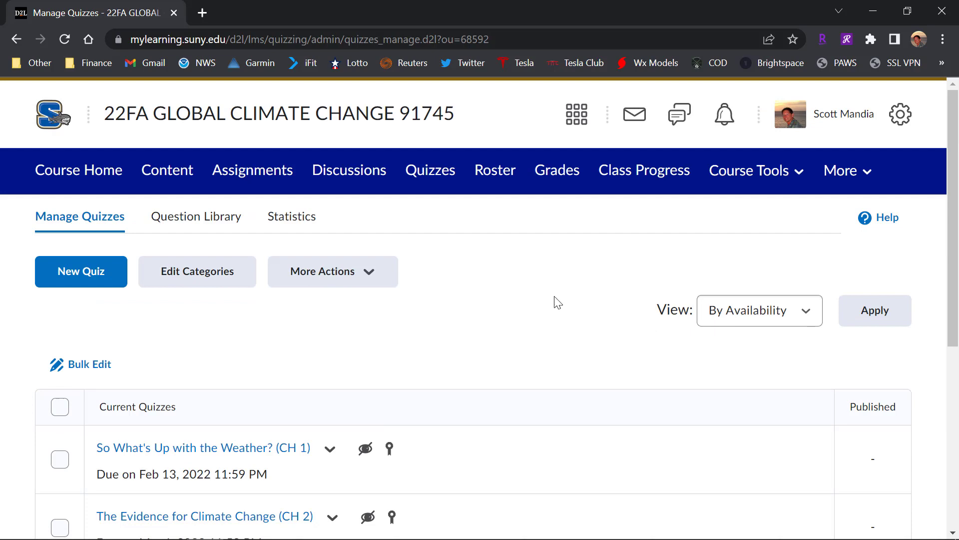
scroll(562, 302, "down", 6)
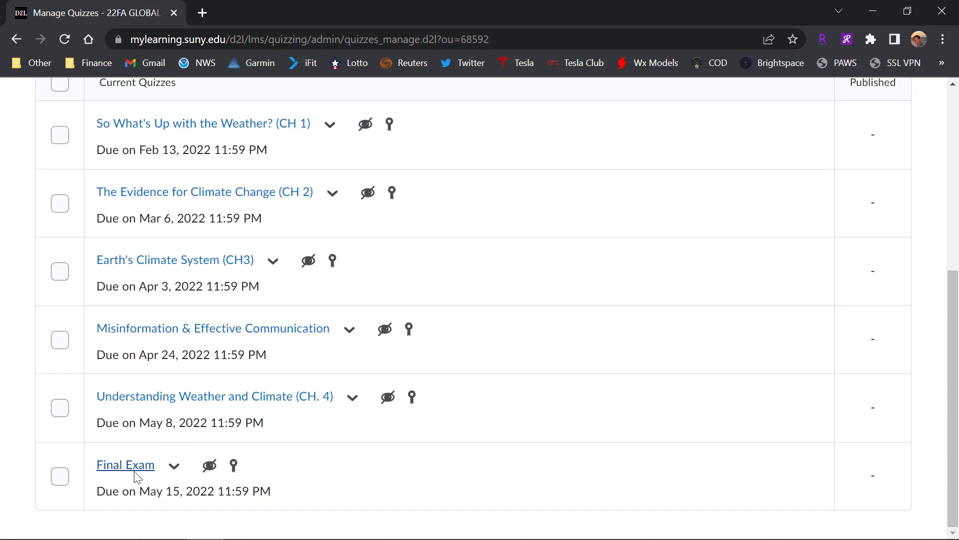
scroll(273, 236, "up", 3)
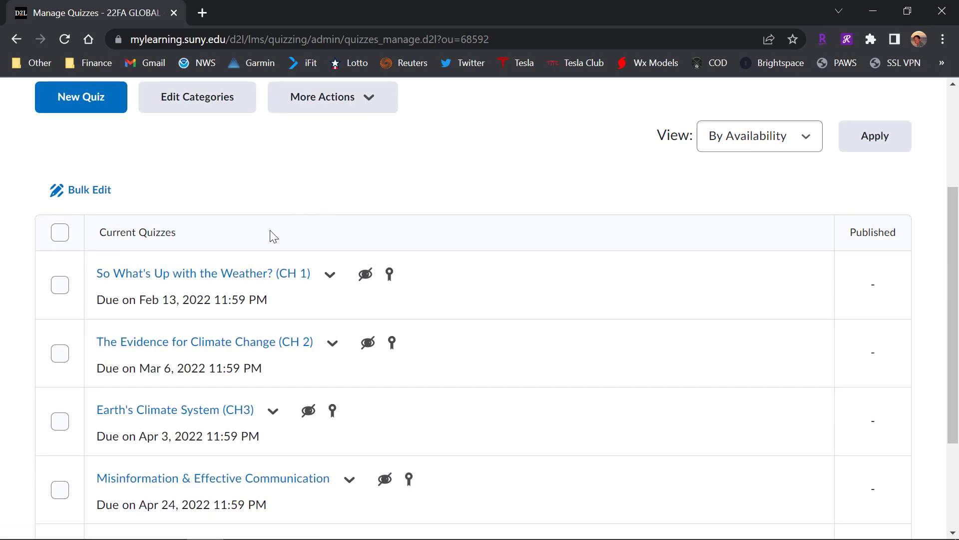
scroll(624, 320, "down", 3)
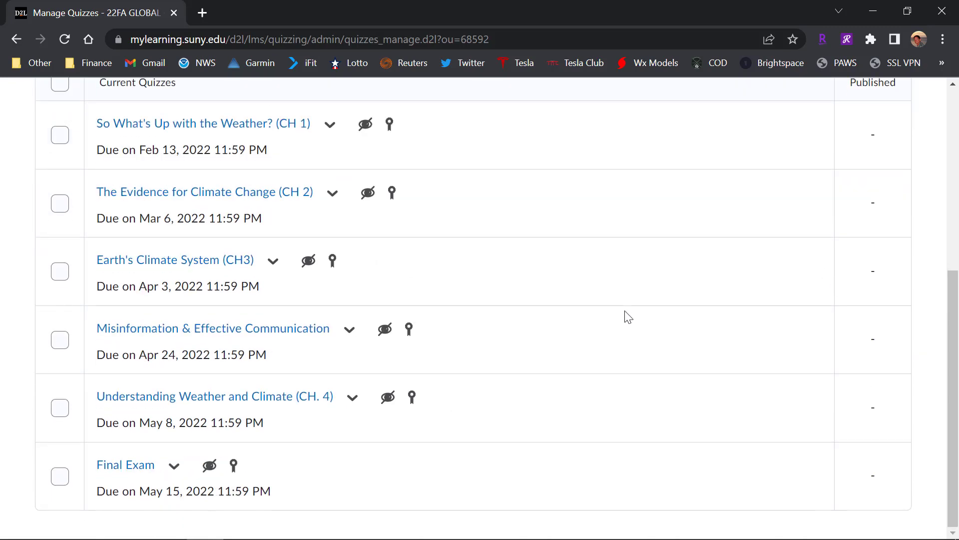
scroll(629, 317, "up", 6)
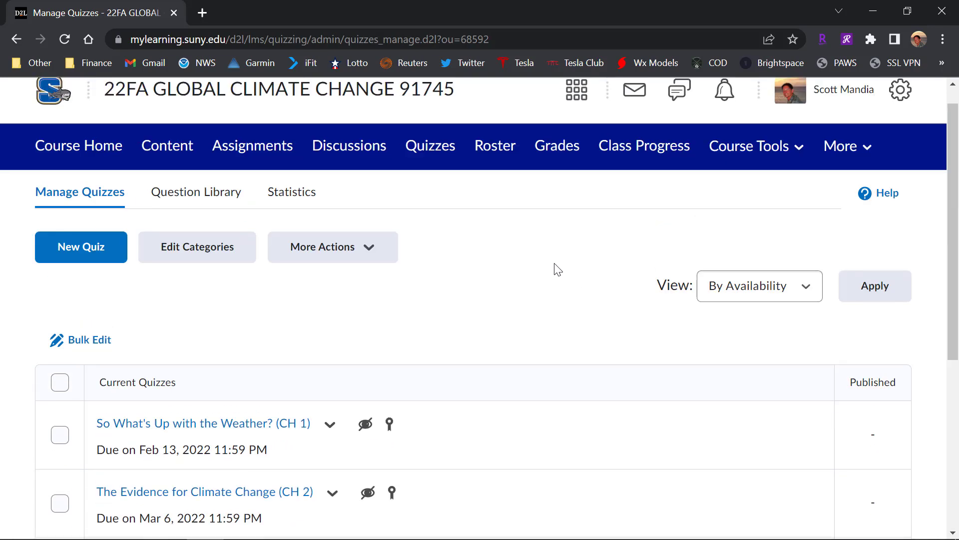
scroll(555, 268, "down", 2)
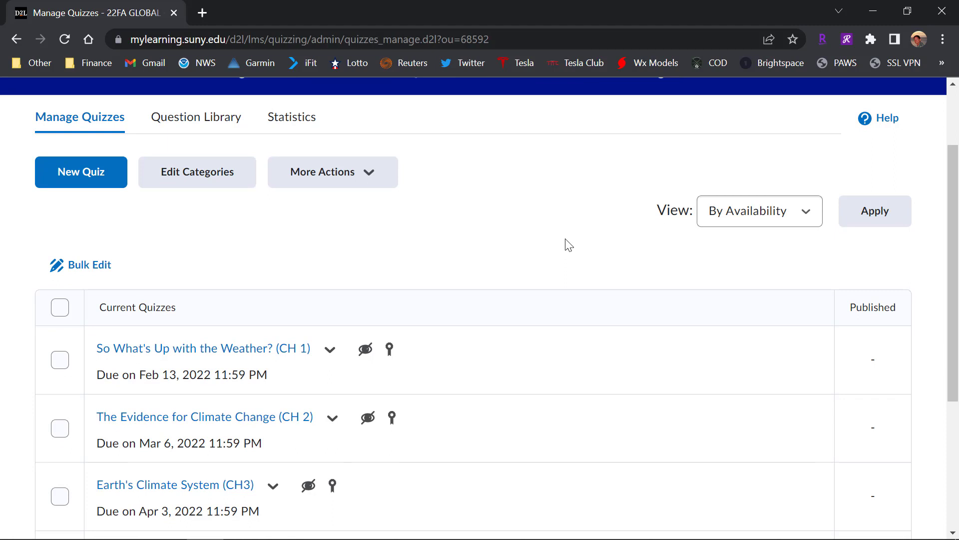
scroll(567, 244, "up", 2)
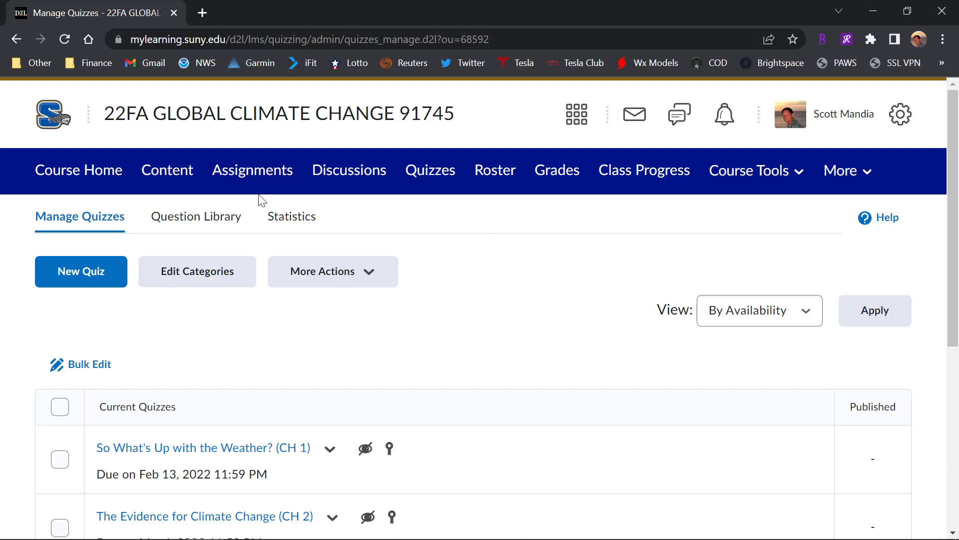
Step: Go back to the Assignments page and check the listed assignments again
left_click(251, 180)
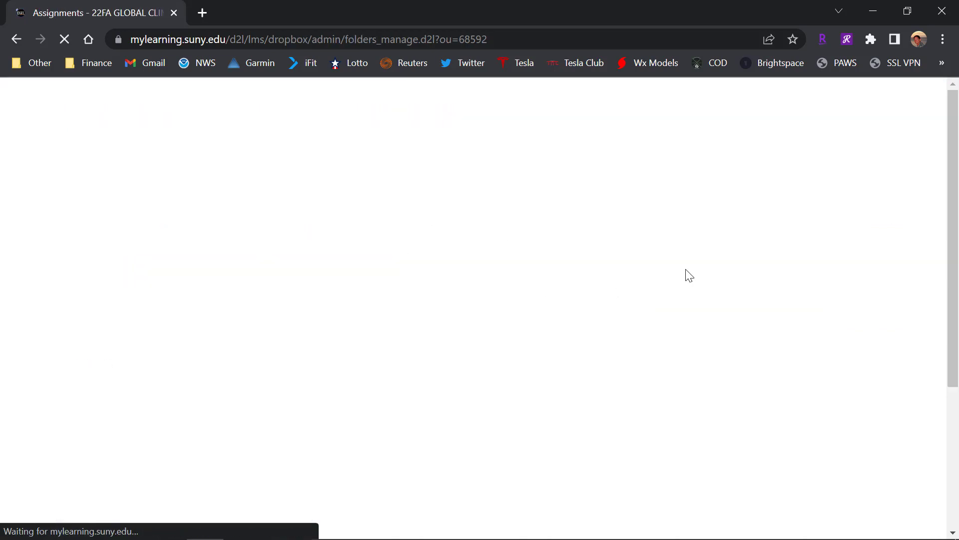
scroll(552, 233, "down", 2)
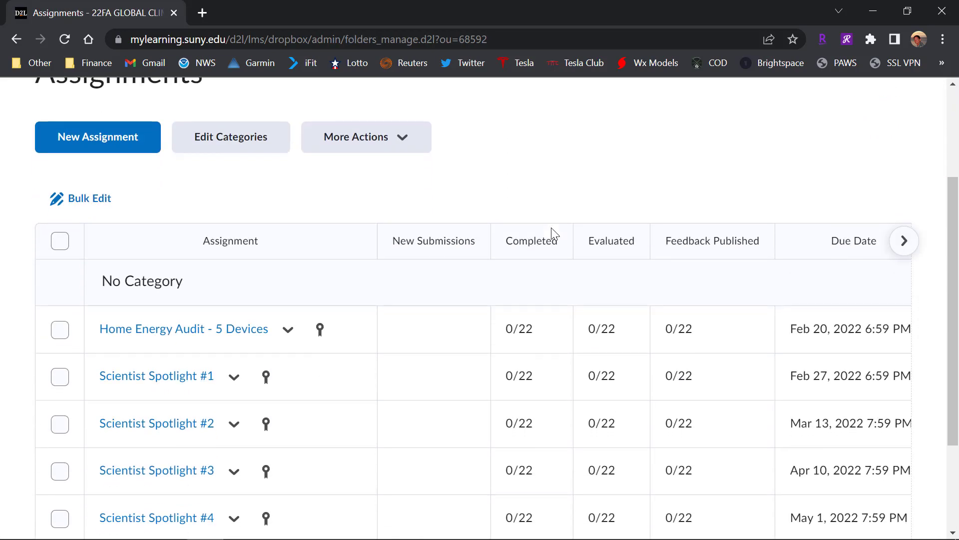
scroll(552, 232, "up", 2)
Step: Open the quiz "So What's Up with the Weather? (CH 1)" from the quiz list for editing
left_click(432, 181)
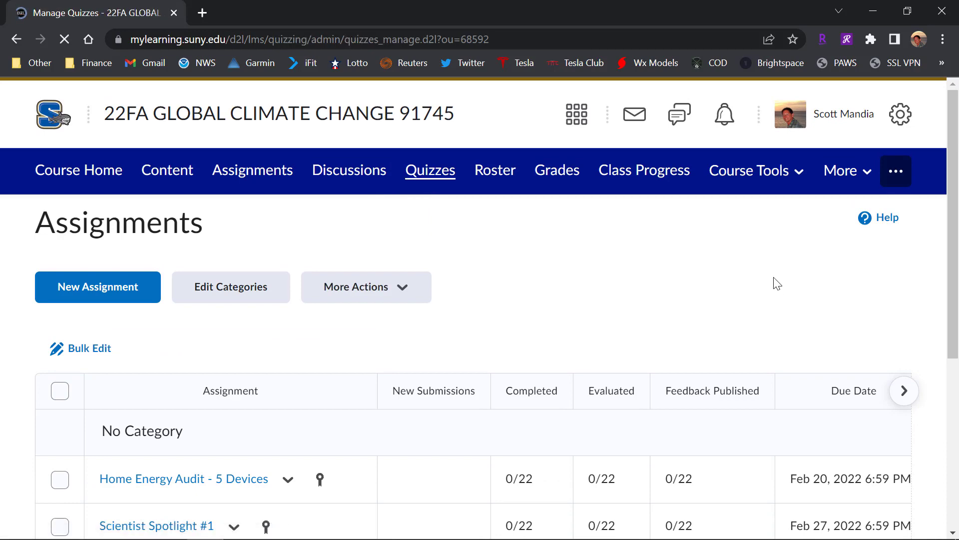
scroll(550, 301, "down", 3)
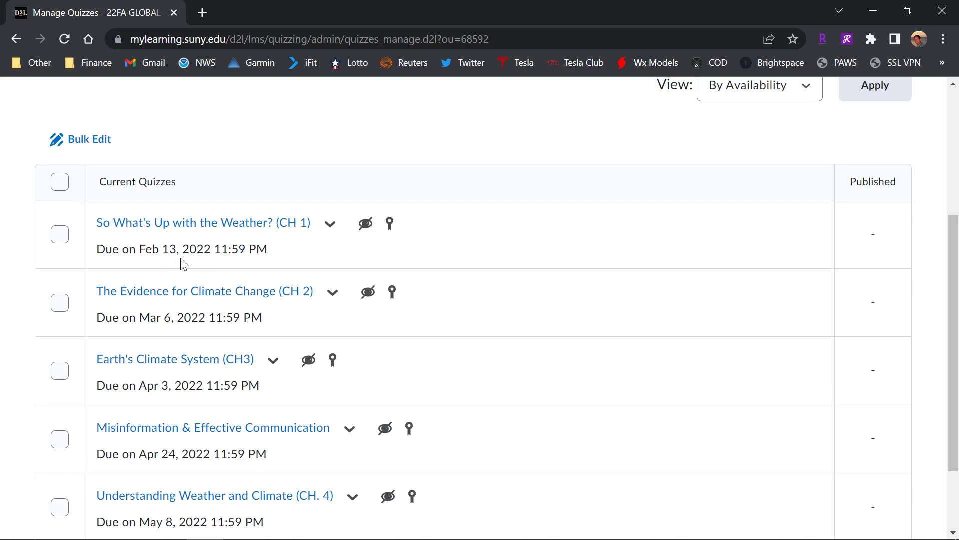
left_click(330, 226)
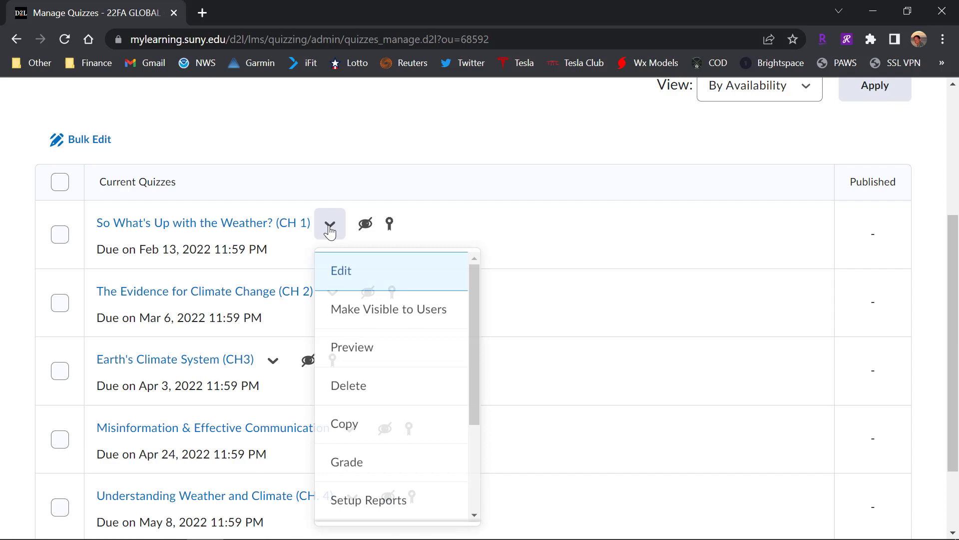
left_click(333, 274)
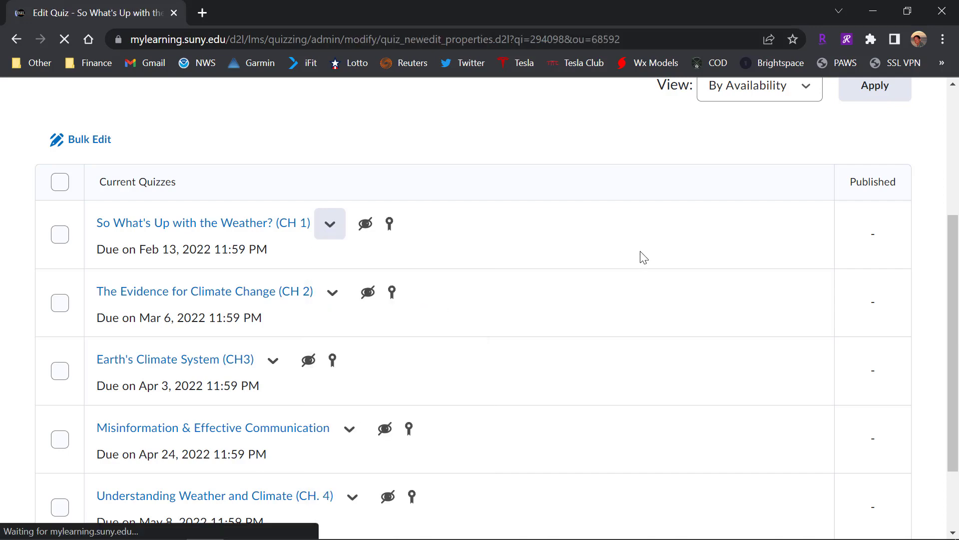
Step: Create a new quiz category named "Test" and assign it to the quiz in its general properties
scroll(635, 244, "down", 2)
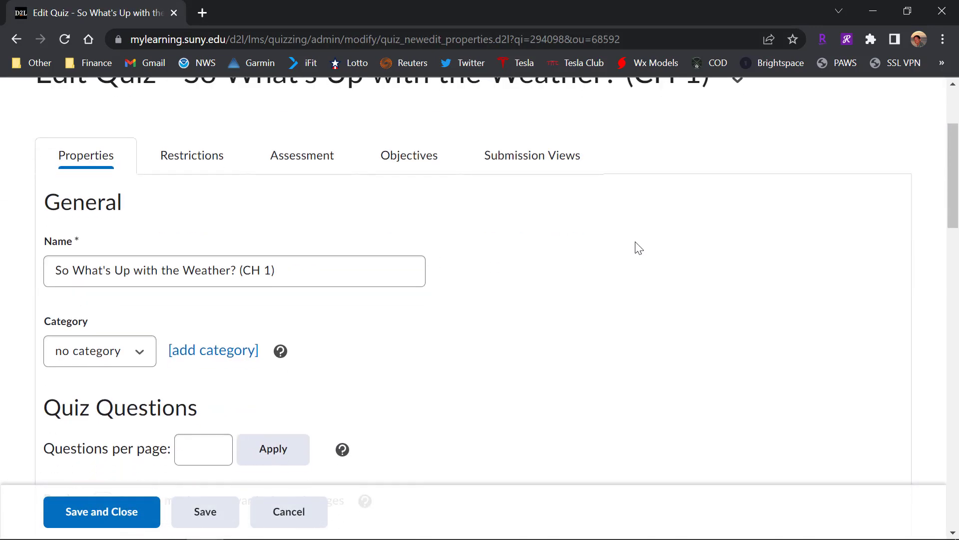
scroll(636, 242, "up", 1)
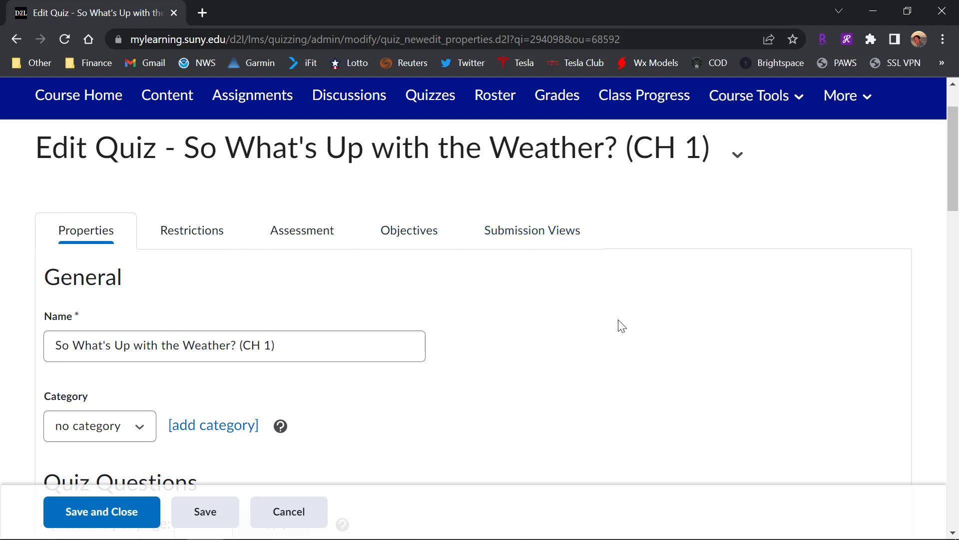
scroll(628, 318, "down", 3)
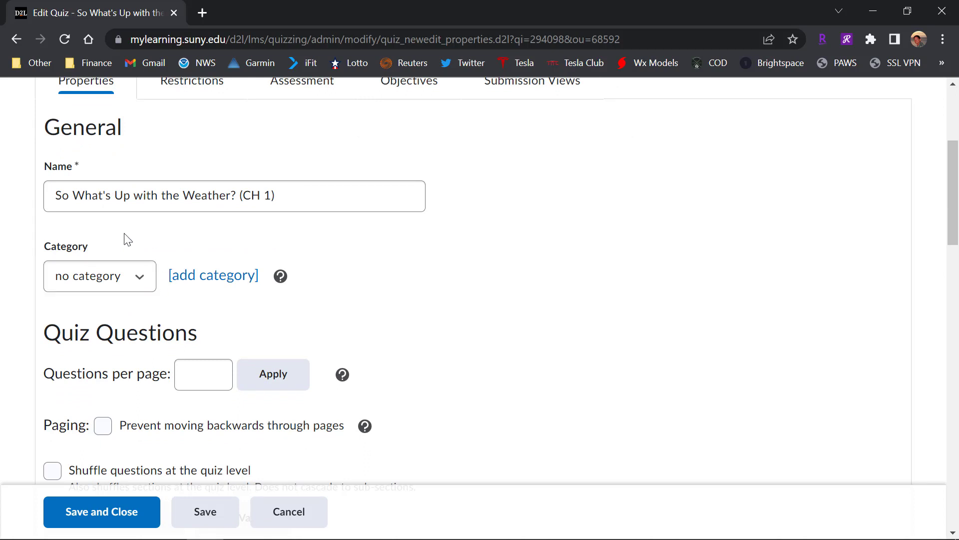
left_click(145, 276)
left_click(144, 280)
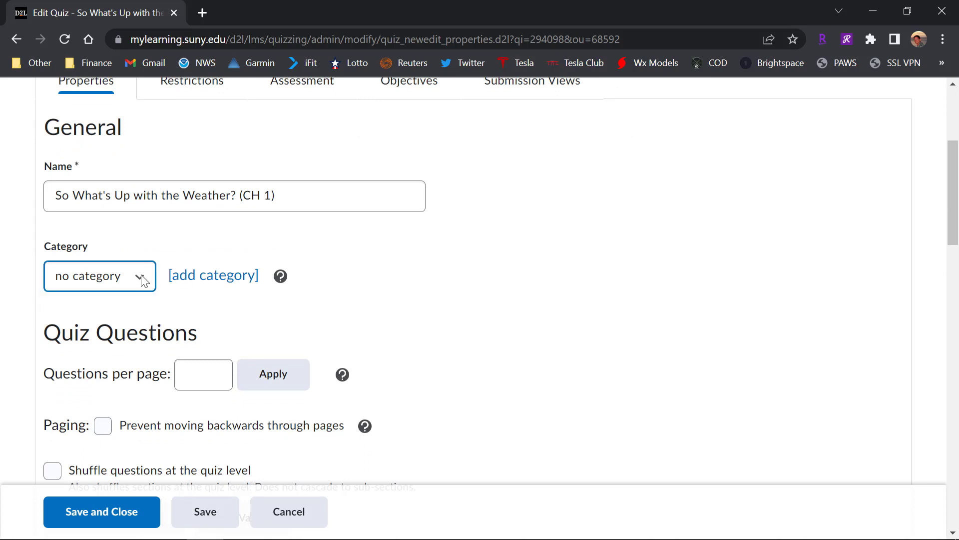
left_click(205, 277)
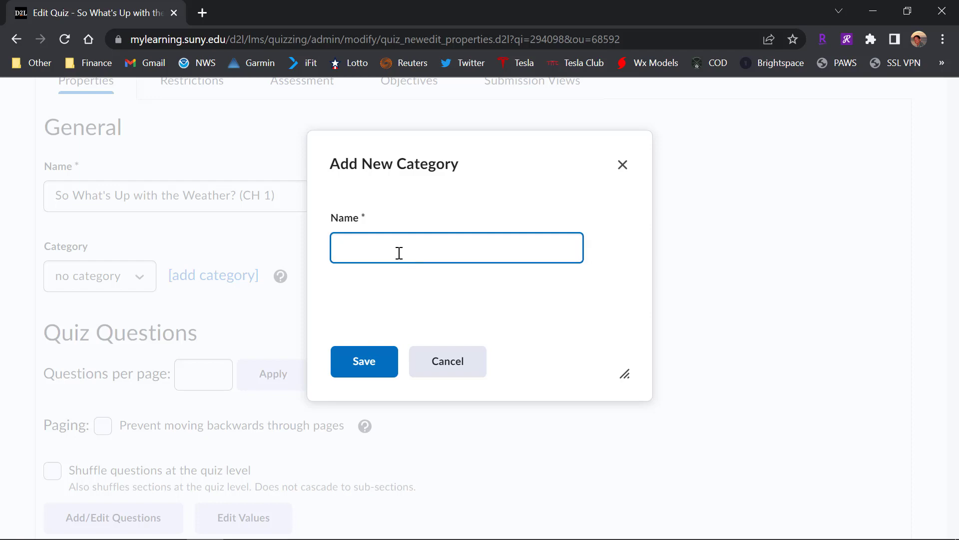
left_click(382, 360)
scroll(672, 349, "down", 1)
scroll(674, 348, "down", 1)
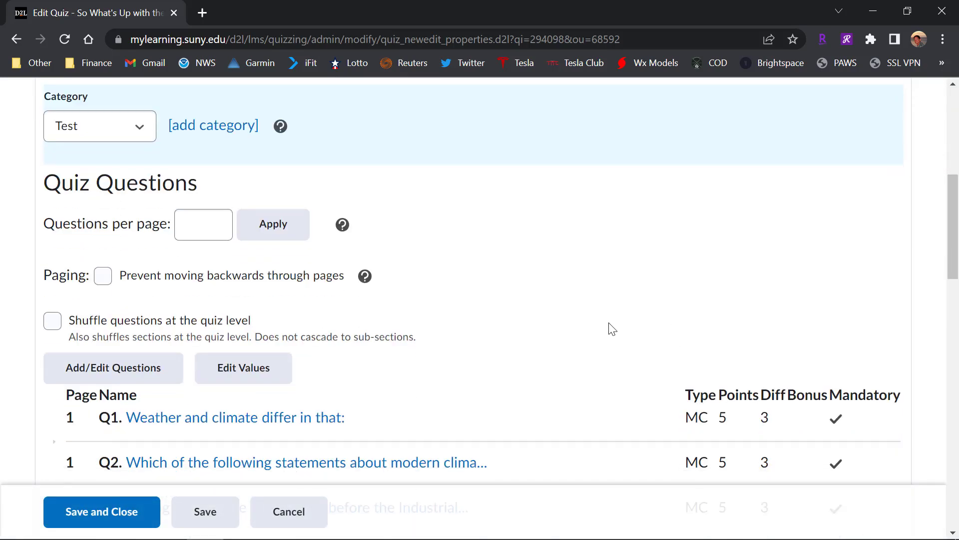
Step: Check the quiz's question list through Q20, and save and close the quiz
scroll(580, 320, "down", 15)
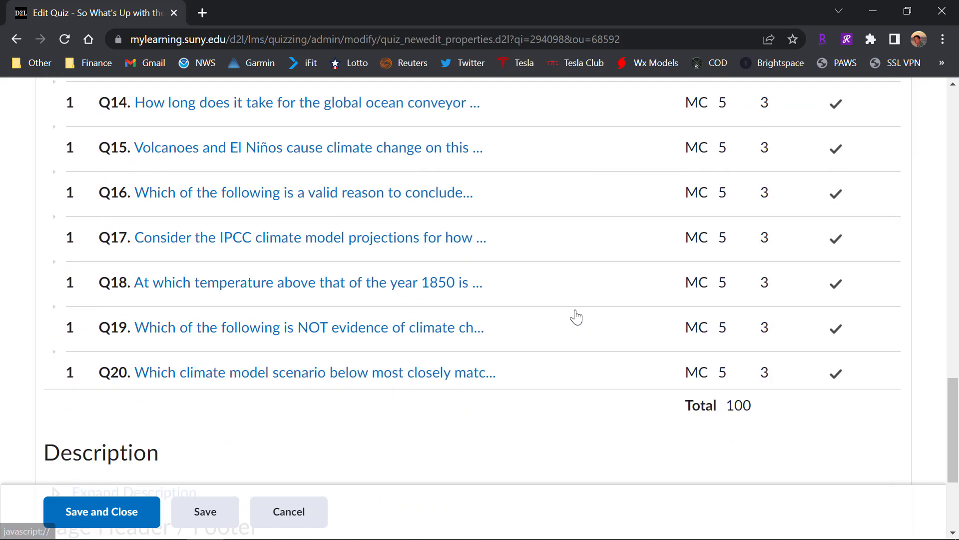
left_click(118, 504)
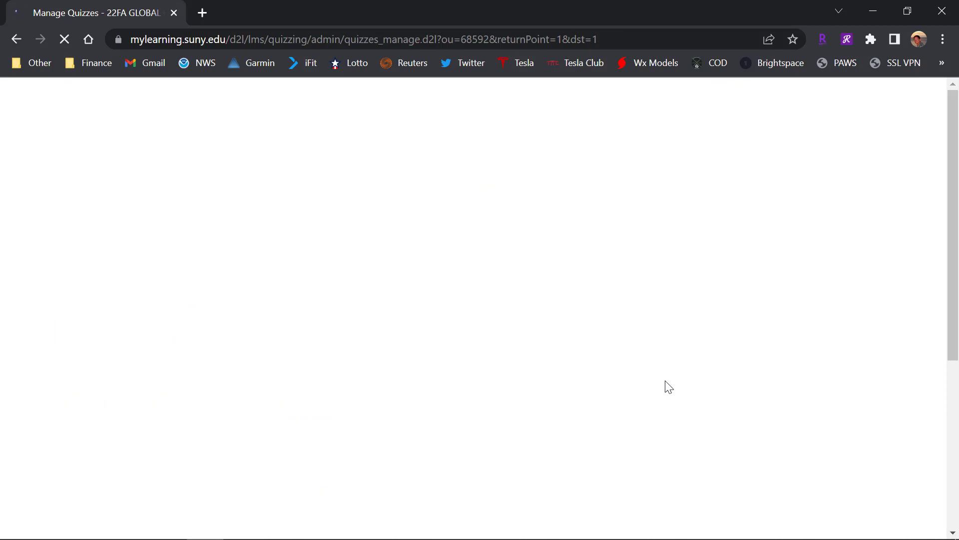
scroll(667, 384, "down", 2)
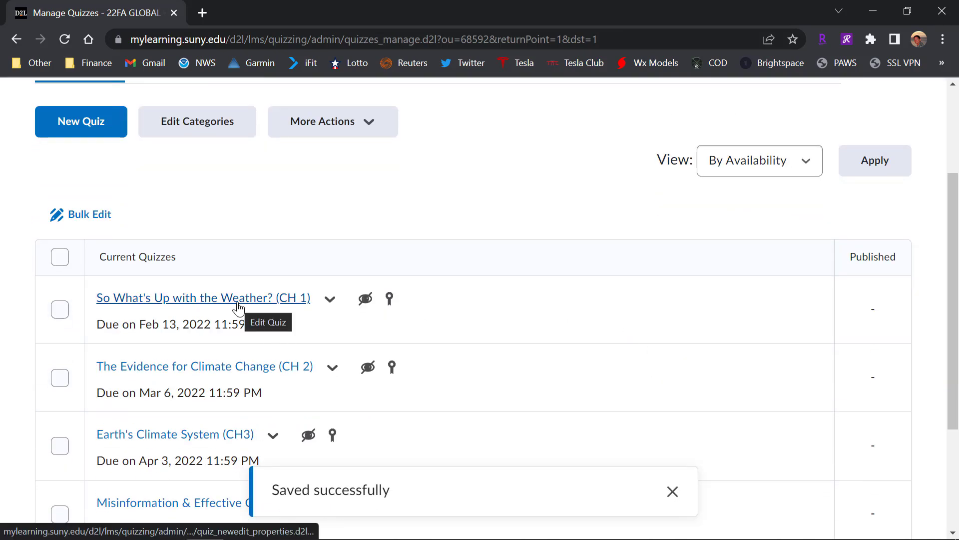
scroll(692, 280, "up", 3)
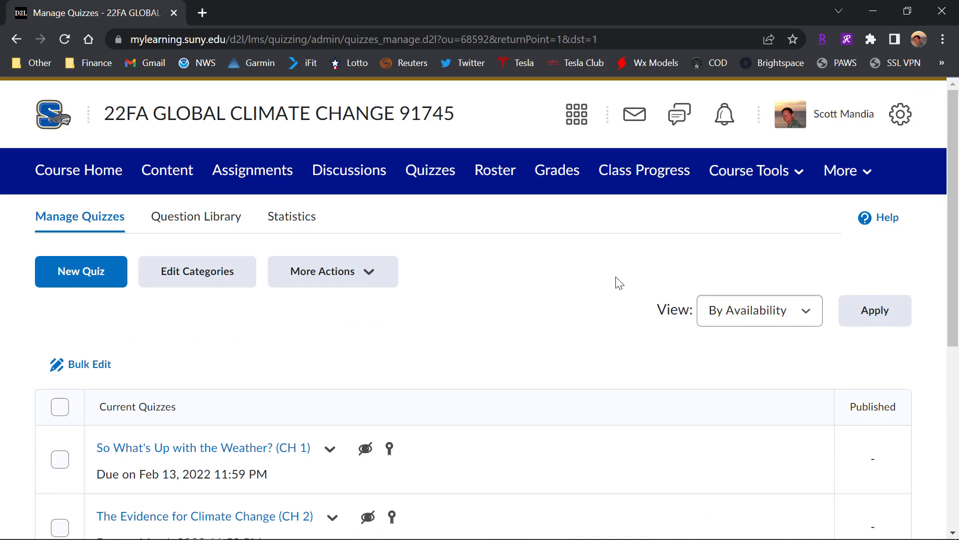
Step: Reopen the quiz "So What's Up with the Weather? (CH 1)" for editing and display its restrictions
scroll(582, 270, "down", 1)
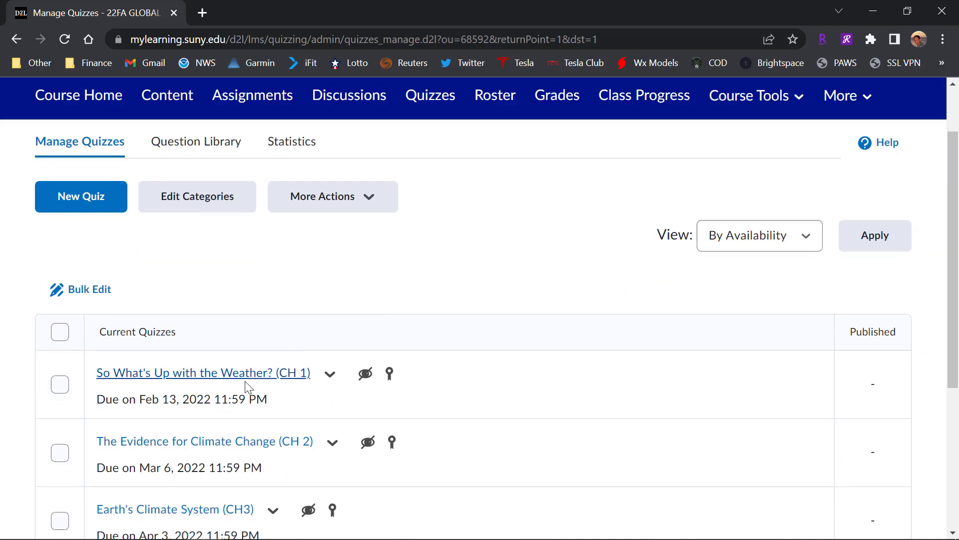
left_click(328, 377)
left_click(356, 112)
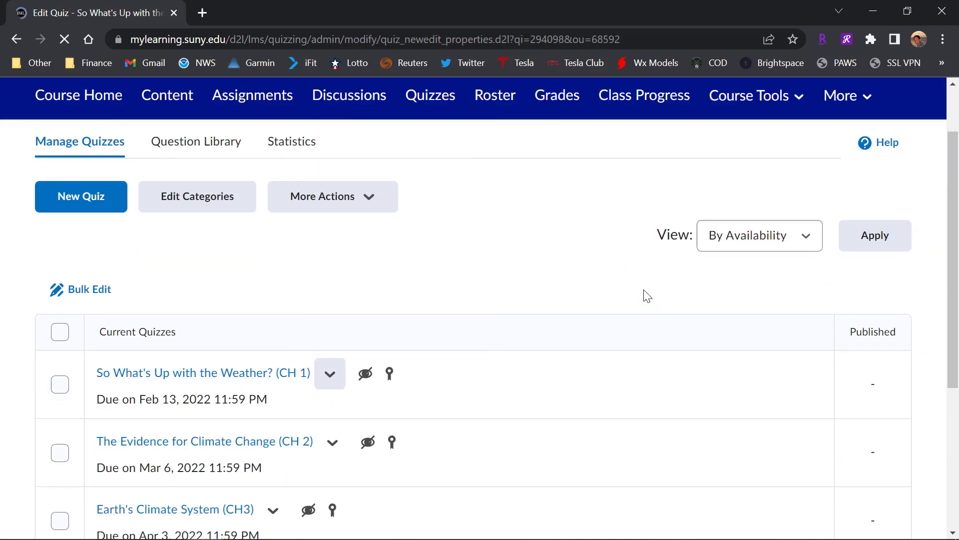
scroll(634, 281, "down", 3)
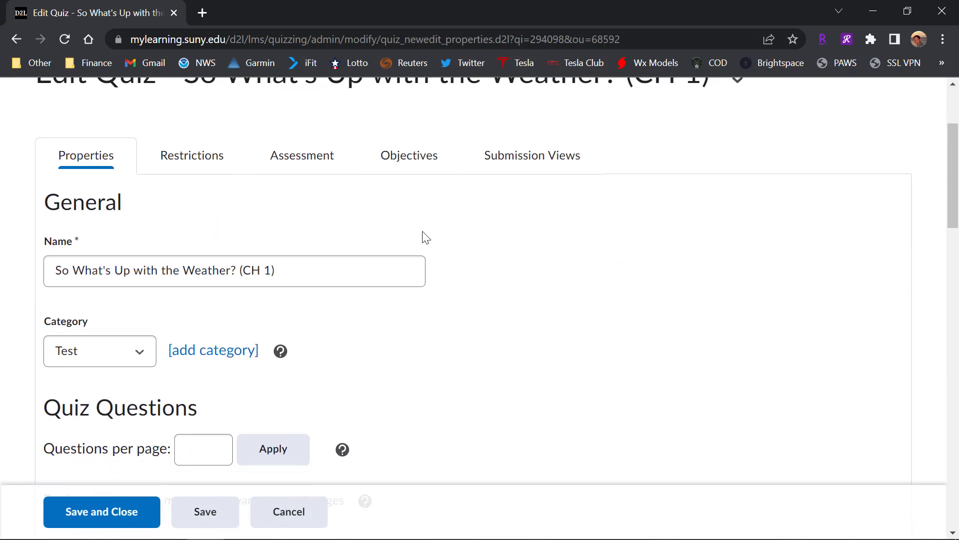
left_click(203, 158)
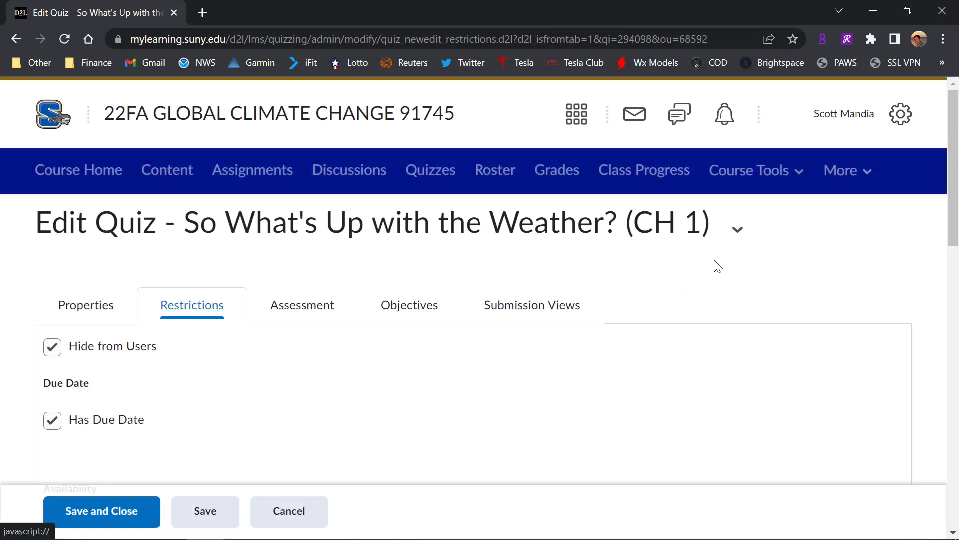
Step: Set the quiz's due date to 9/25/2022, picking the day from the calendar
scroll(718, 266, "down", 4)
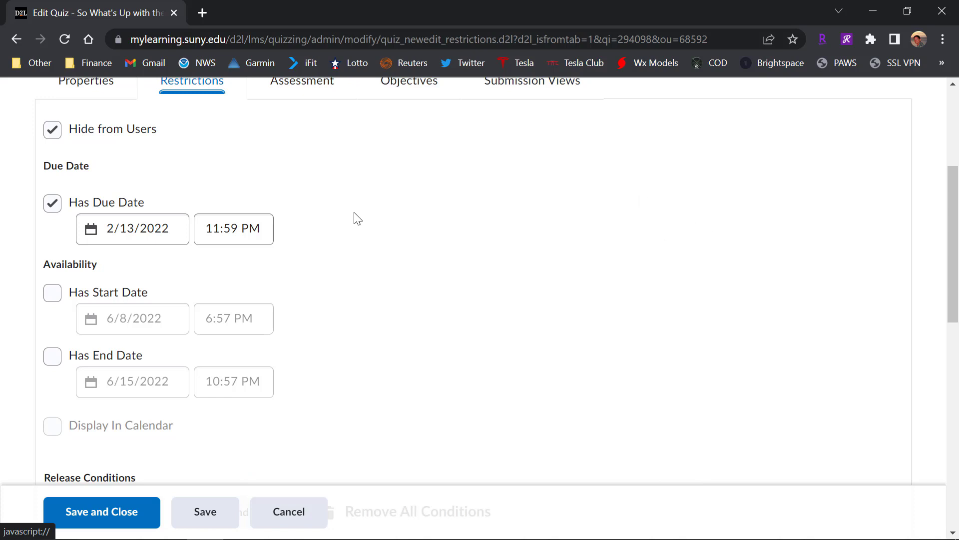
left_click(179, 234)
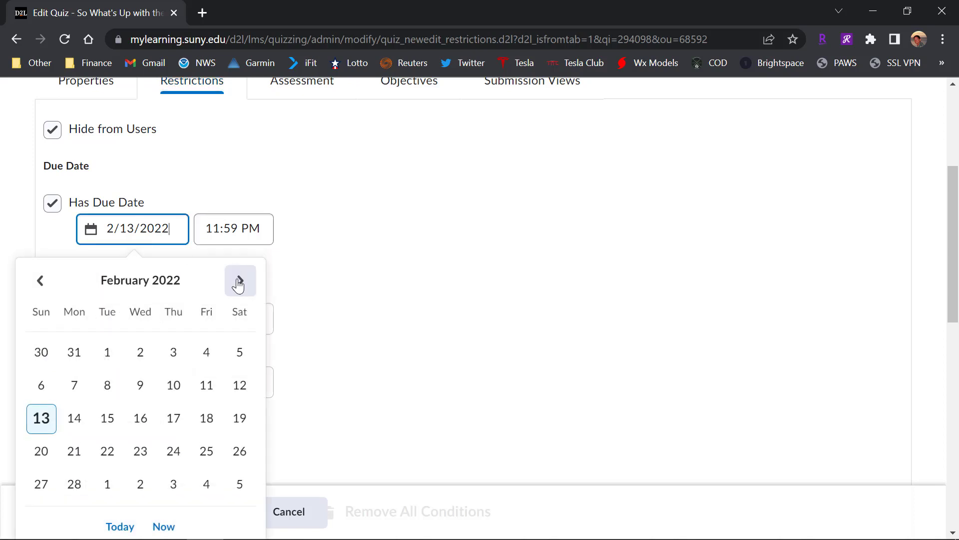
left_click(240, 280)
left_click(239, 281)
left_click(240, 281)
left_click(239, 281)
left_click(240, 280)
left_click(240, 281)
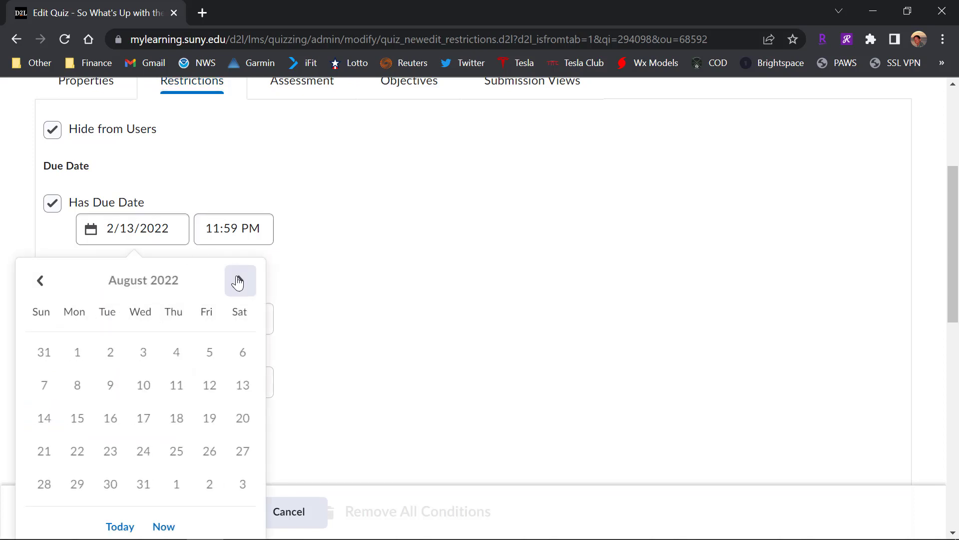
left_click(240, 281)
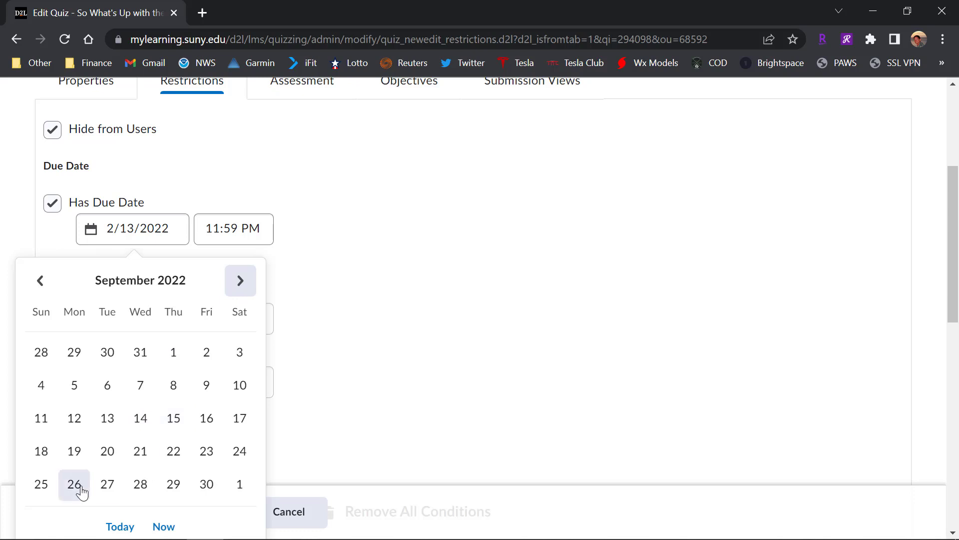
left_click(43, 487)
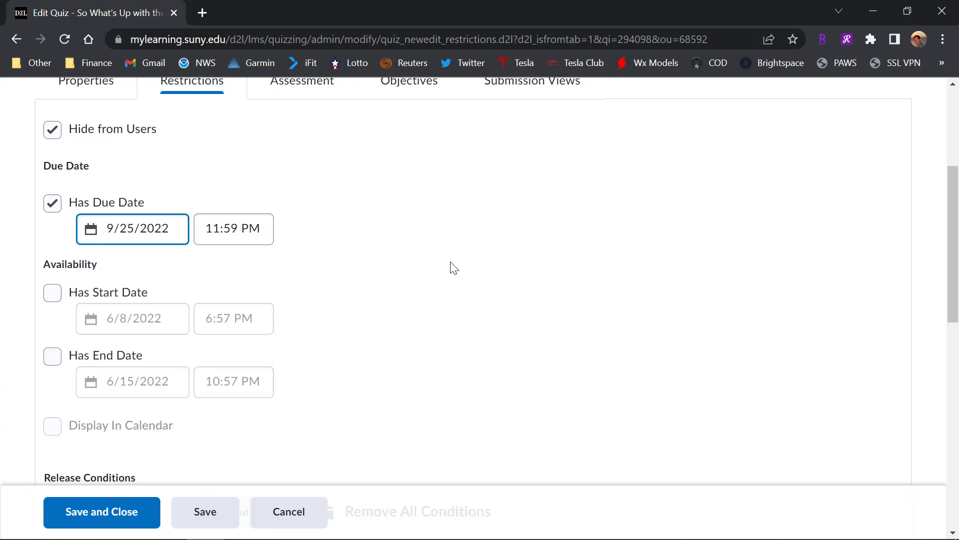
Step: Enable the quiz's availability start date and set it to 9/19/2022 at 12:01 AM
scroll(451, 268, "down", 2)
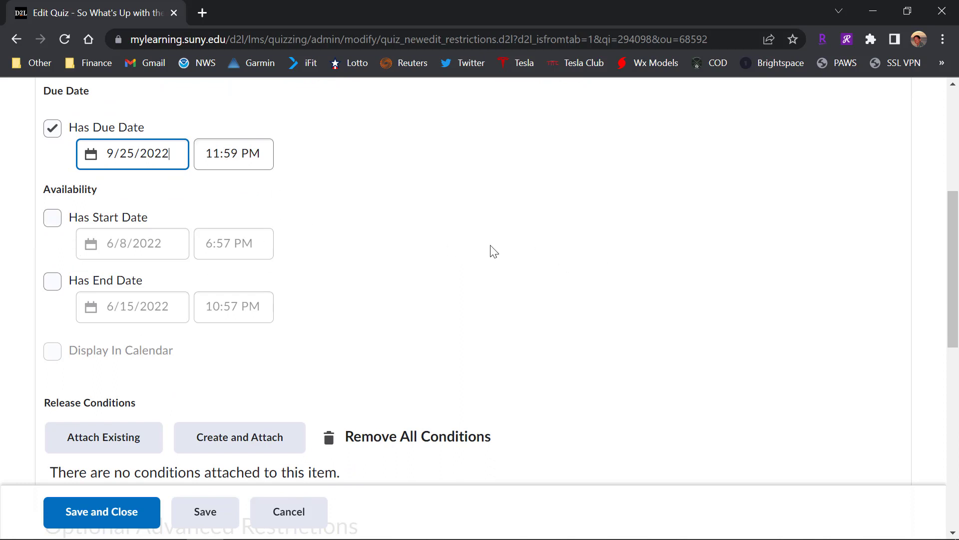
left_click(53, 217)
left_click(157, 242)
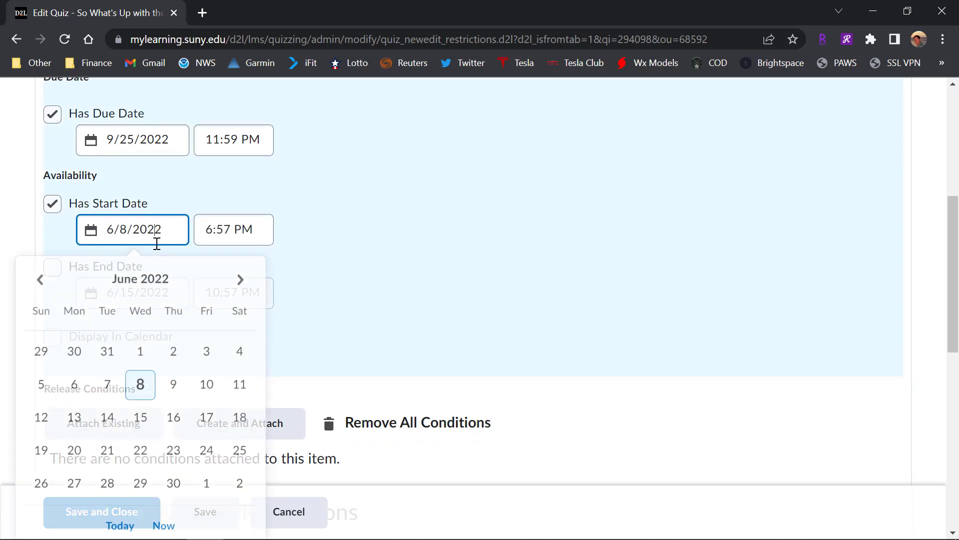
left_click(240, 284)
left_click(240, 284)
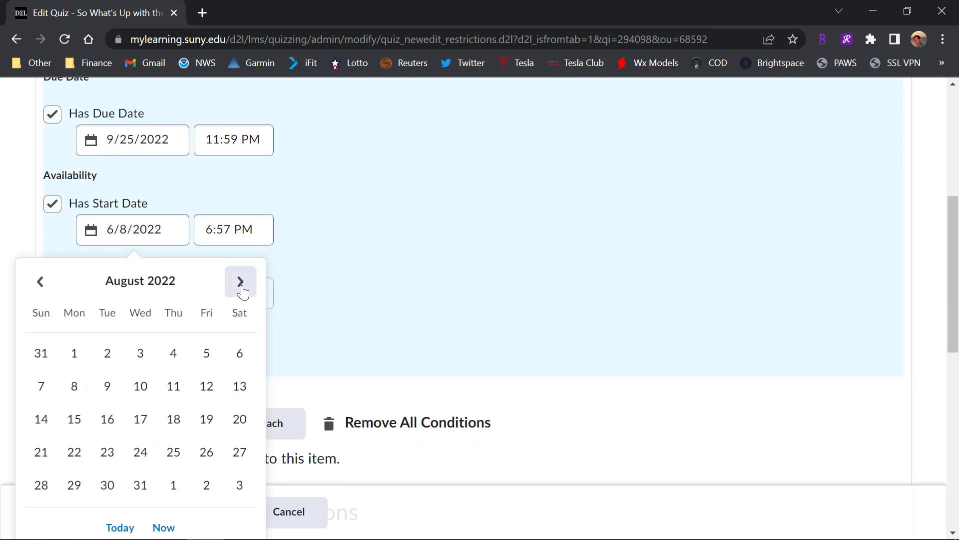
left_click(241, 284)
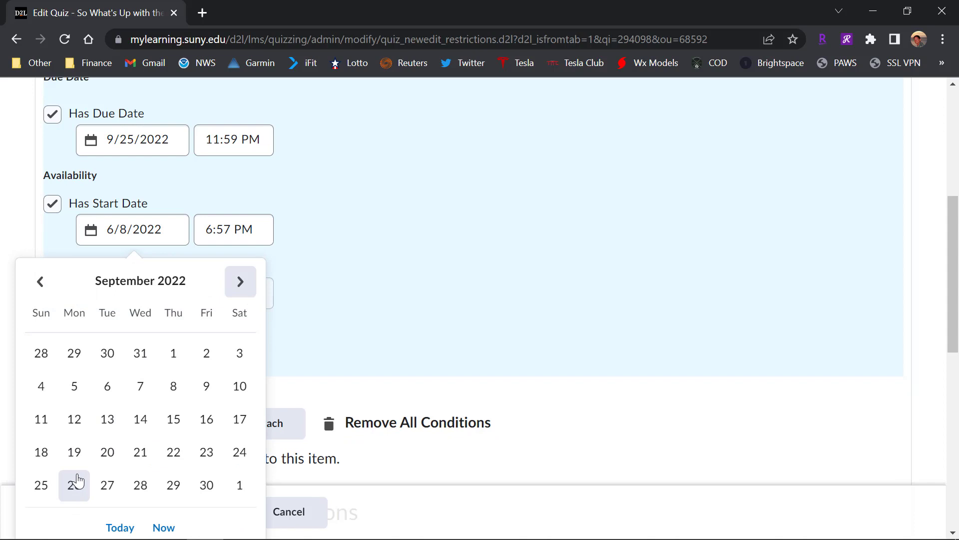
left_click(41, 452)
left_click(262, 226)
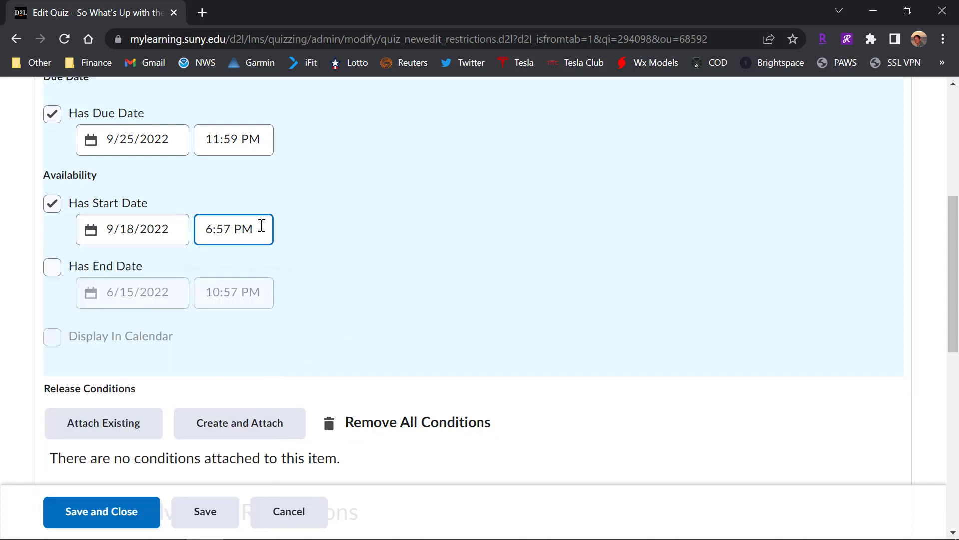
left_click(141, 229)
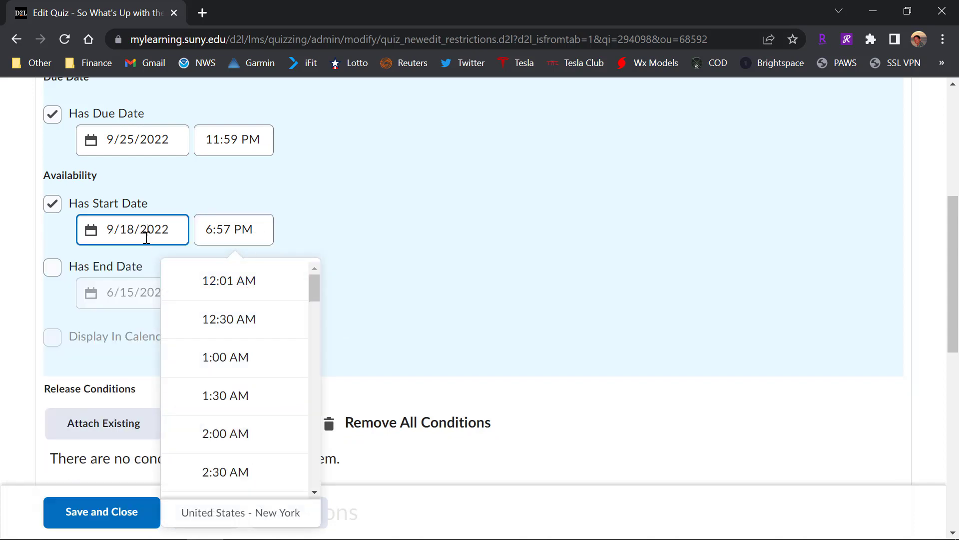
left_click(75, 452)
left_click(253, 228)
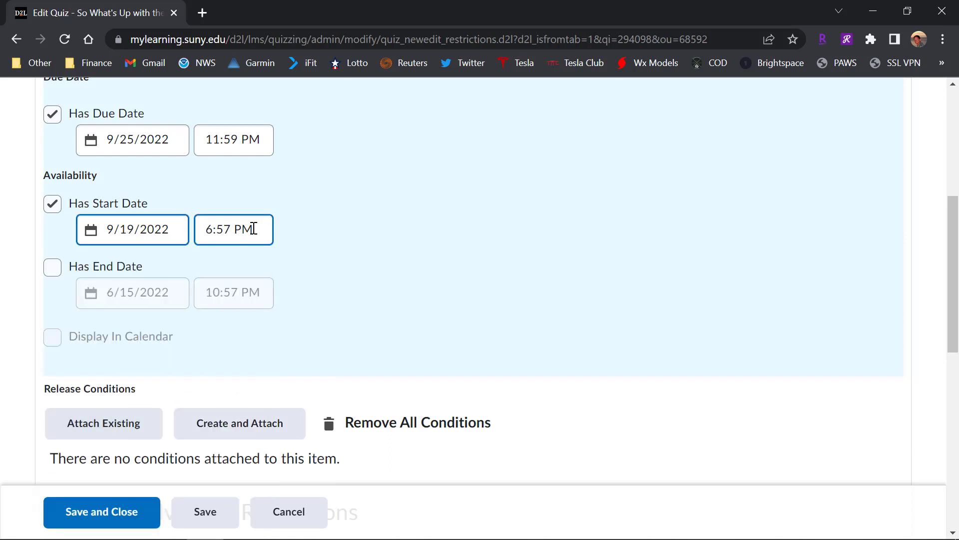
left_click(267, 286)
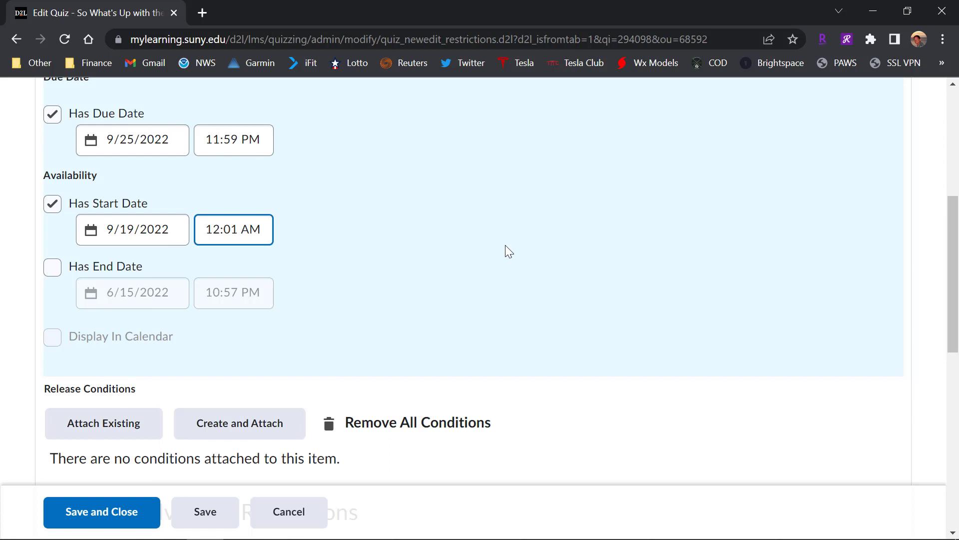
Step: Enable the quiz's availability end date and set it to 9/25/2022 at 11:59 PM
left_click(50, 269)
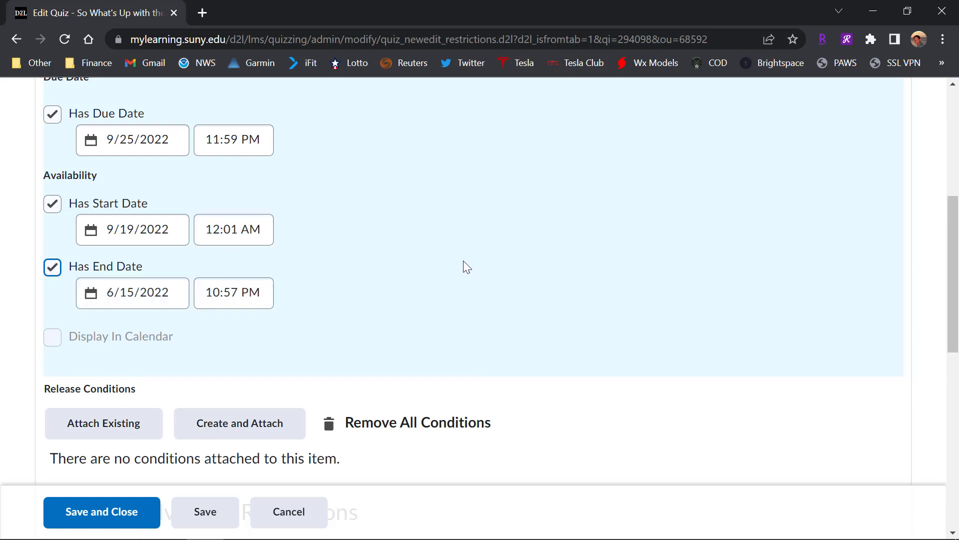
scroll(474, 259, "up", 2)
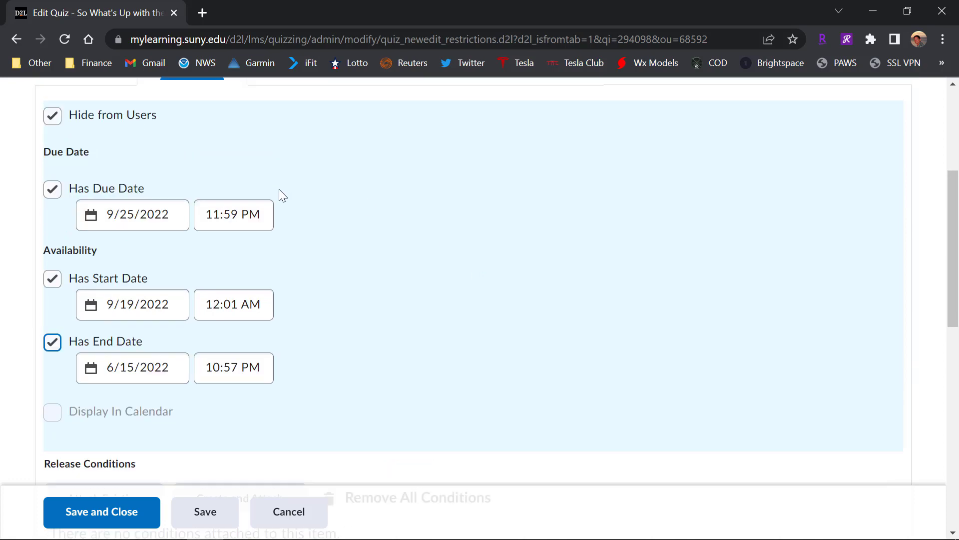
scroll(282, 194, "down", 2)
left_click(164, 294)
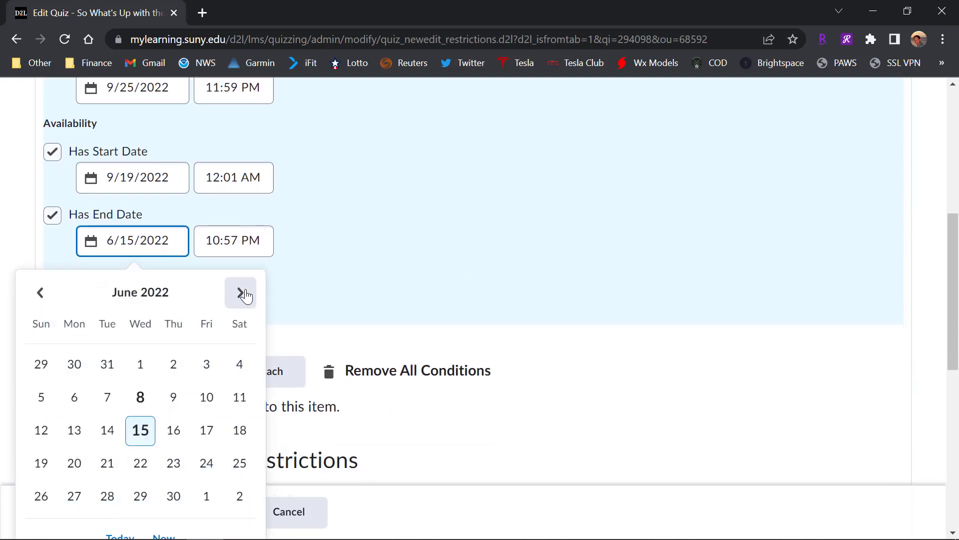
left_click(241, 294)
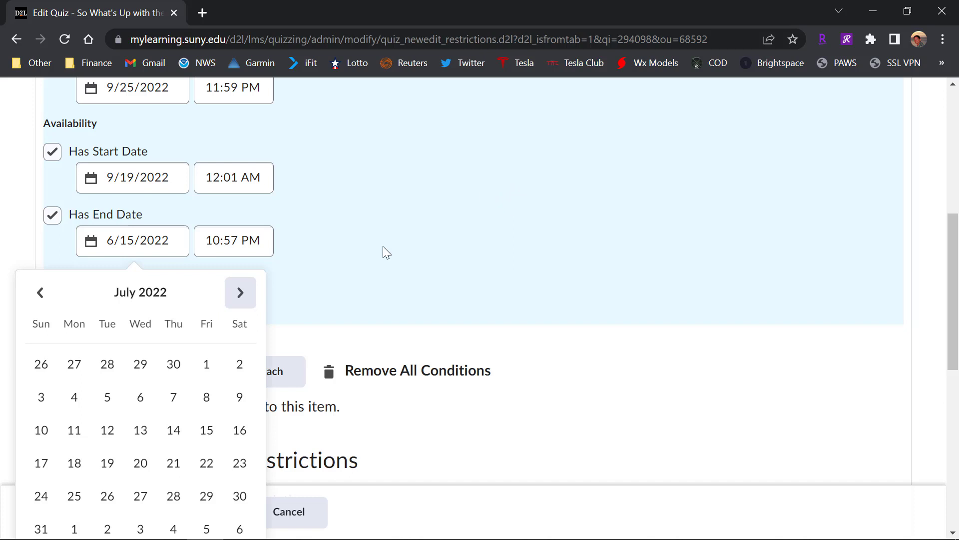
left_click(240, 294)
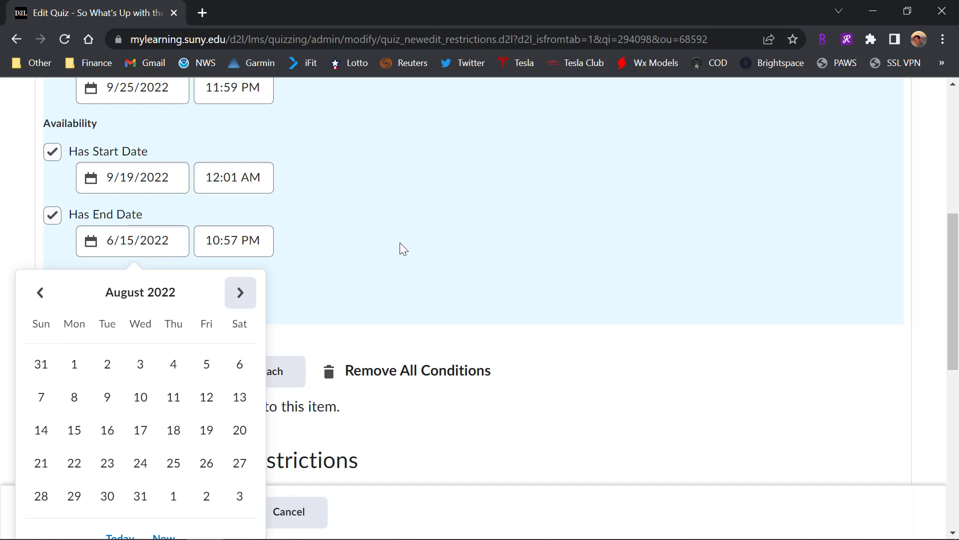
left_click(244, 296)
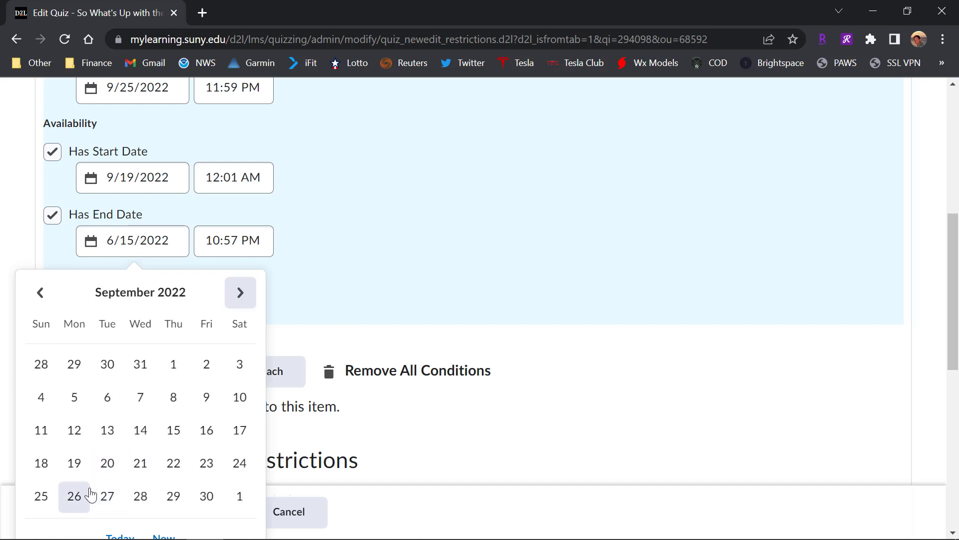
left_click(41, 496)
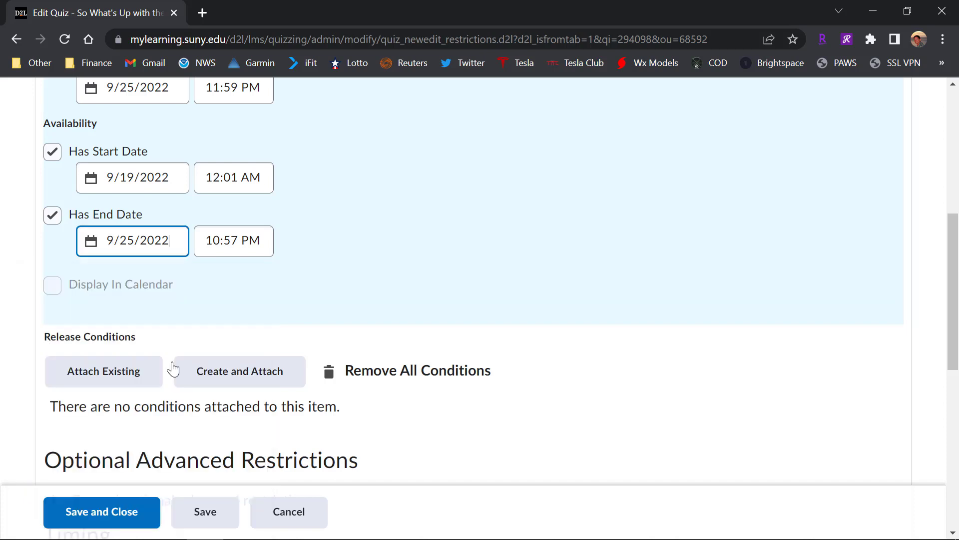
left_click(230, 241)
scroll(305, 440, "down", 20)
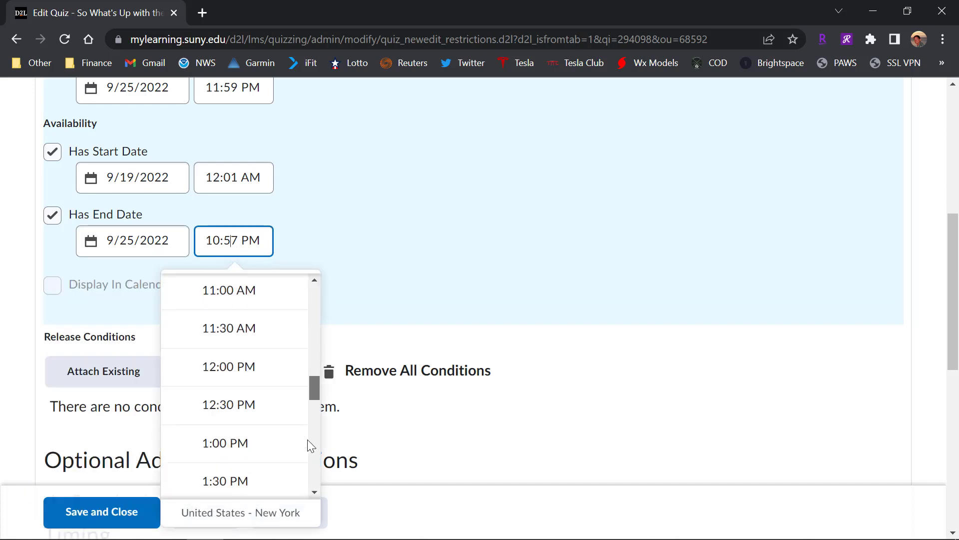
left_click(262, 494)
Step: Review the quiz's dates, release conditions, timing and special access settings in its restrictions
scroll(546, 301, "down", 2)
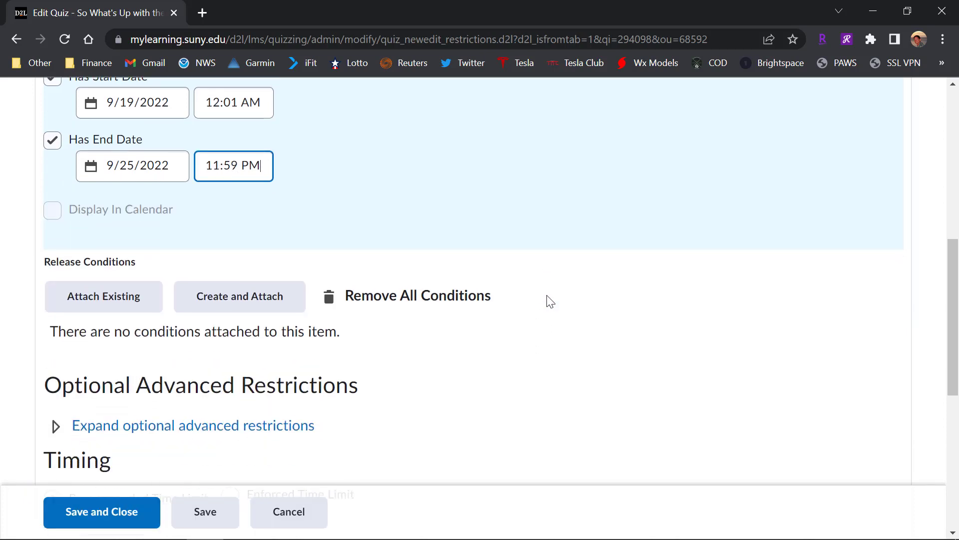
scroll(460, 232, "up", 5)
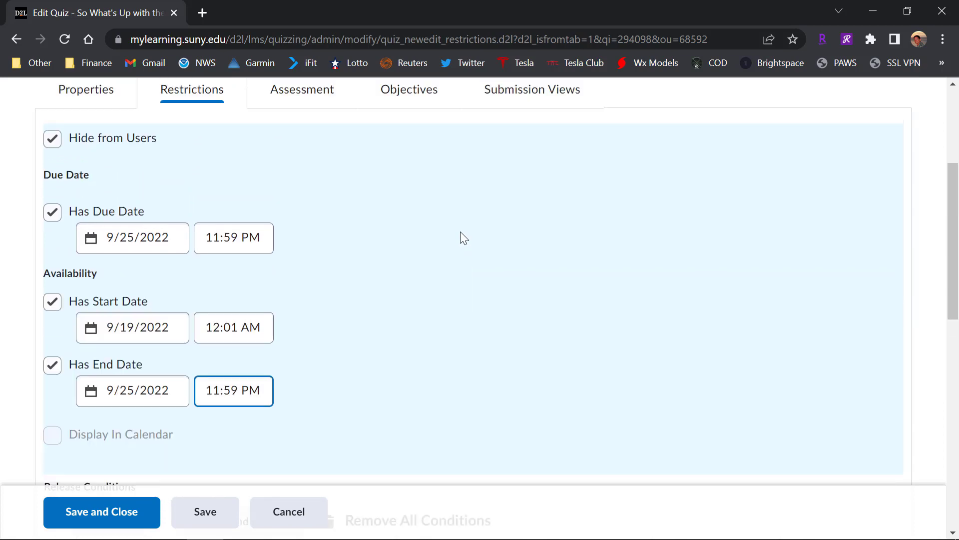
scroll(460, 230, "down", 5)
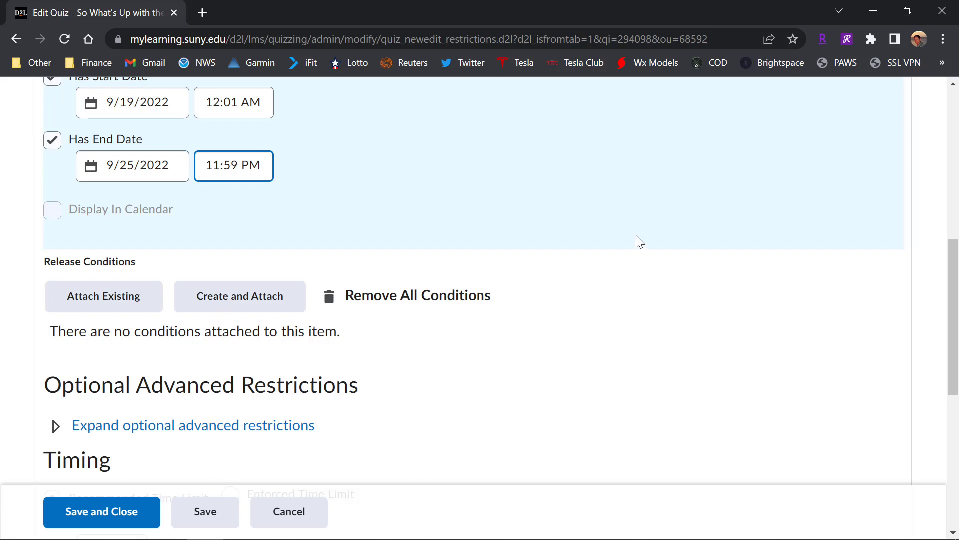
scroll(617, 250, "down", 2)
scroll(620, 255, "down", 4)
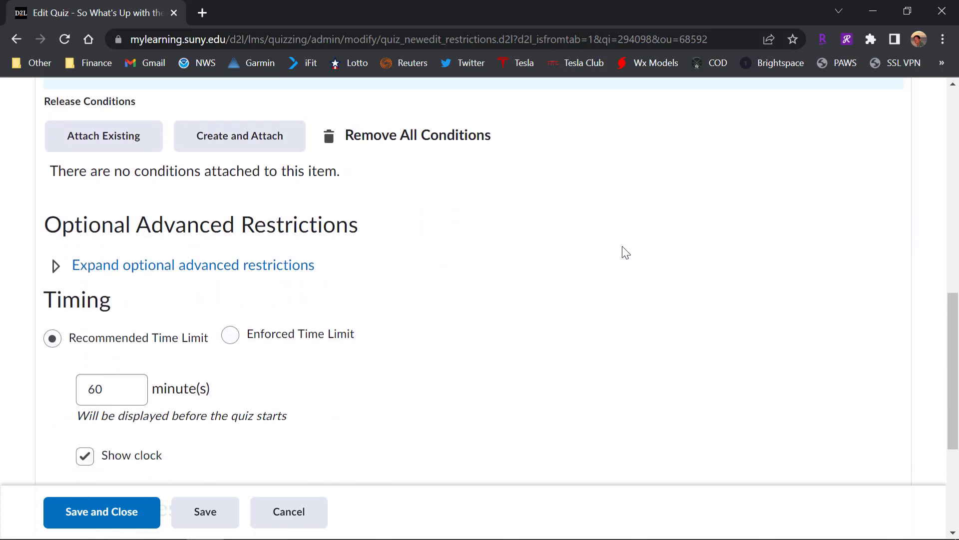
scroll(430, 313, "down", 2)
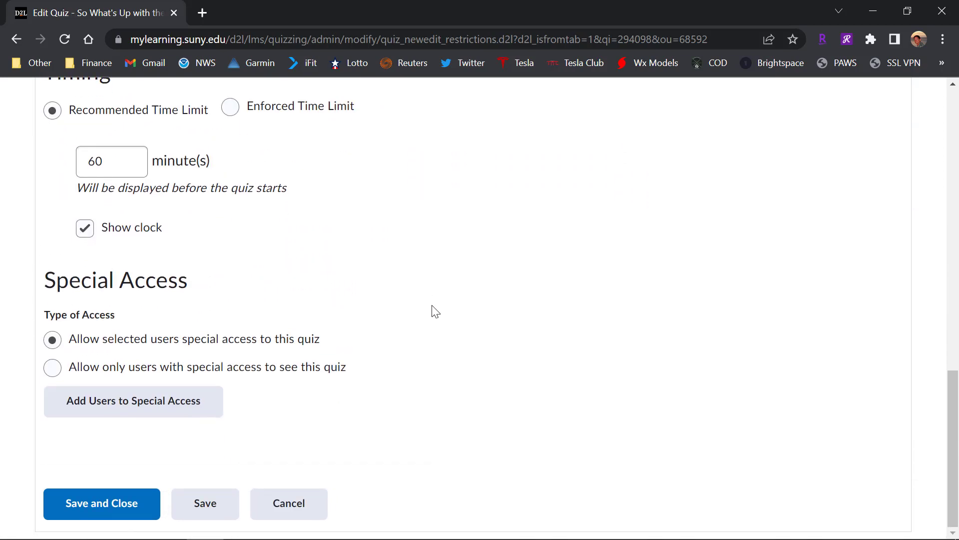
scroll(432, 309, "up", 6)
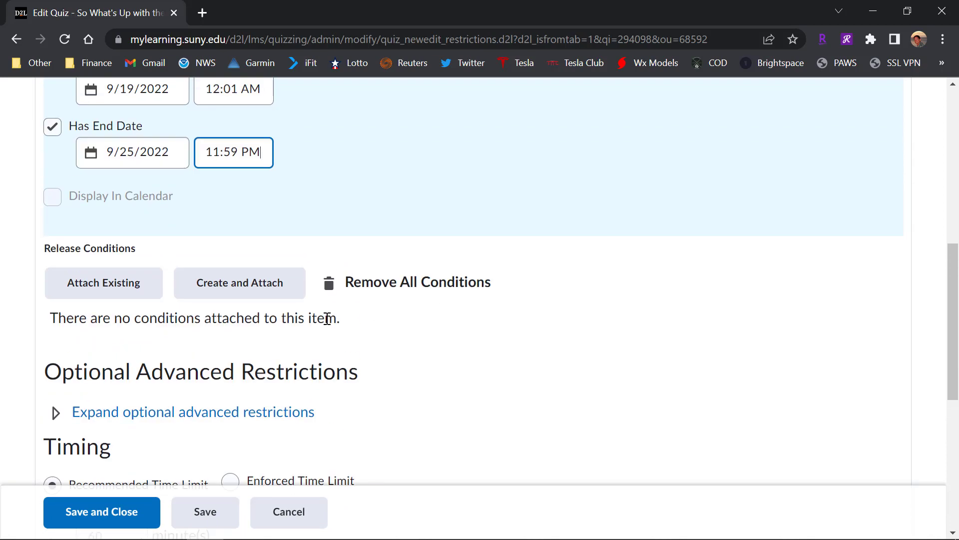
Step: Check the existing release conditions available for Quizzes and close the list without attaching any
scroll(327, 318, "up", 1)
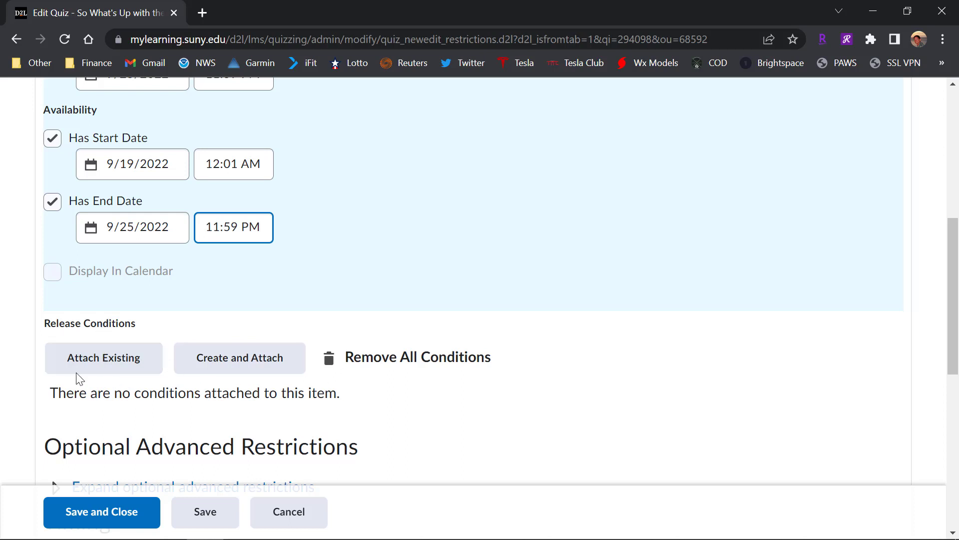
left_click(114, 371)
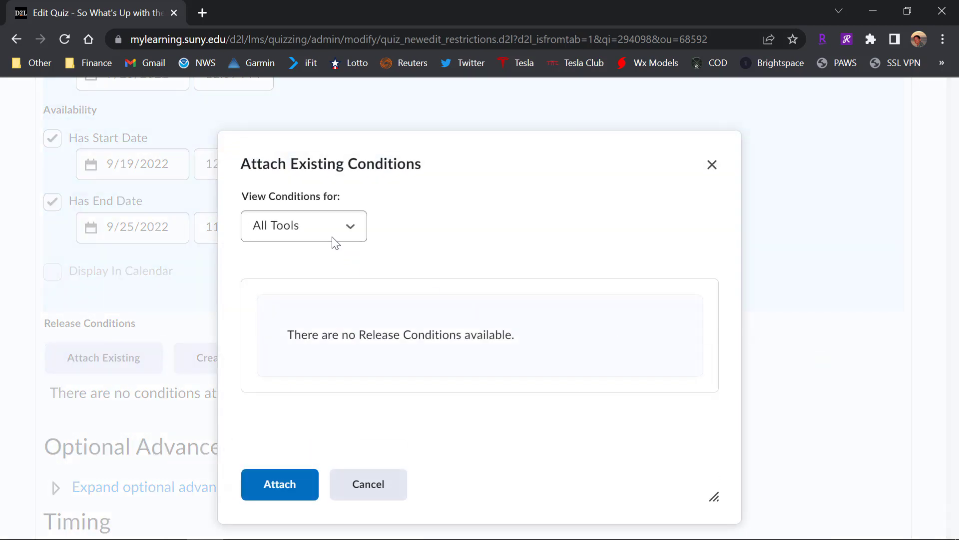
left_click(351, 227)
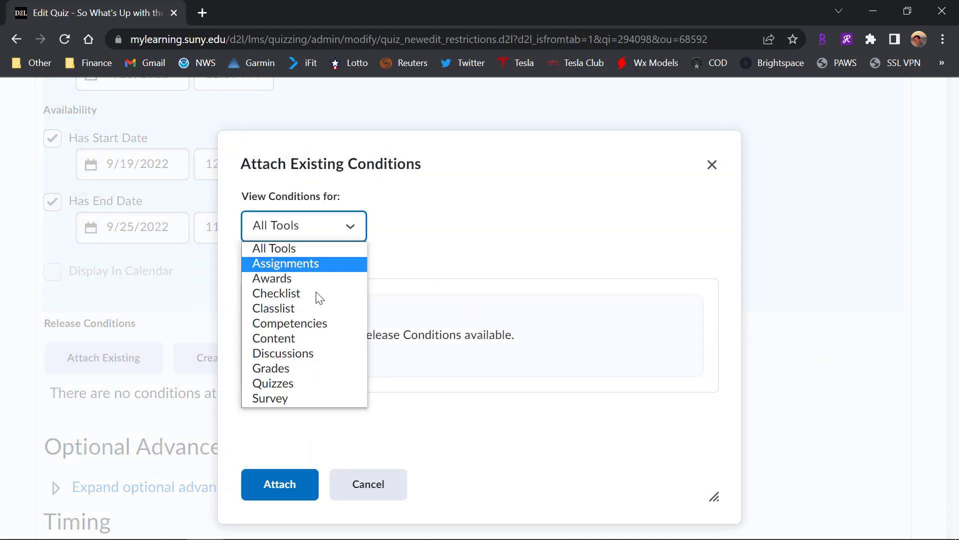
left_click(300, 382)
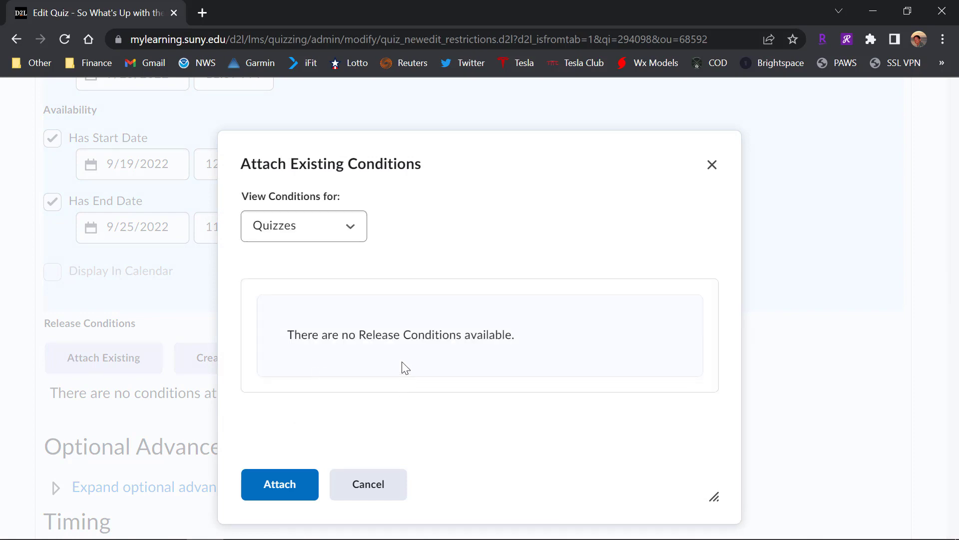
left_click(364, 487)
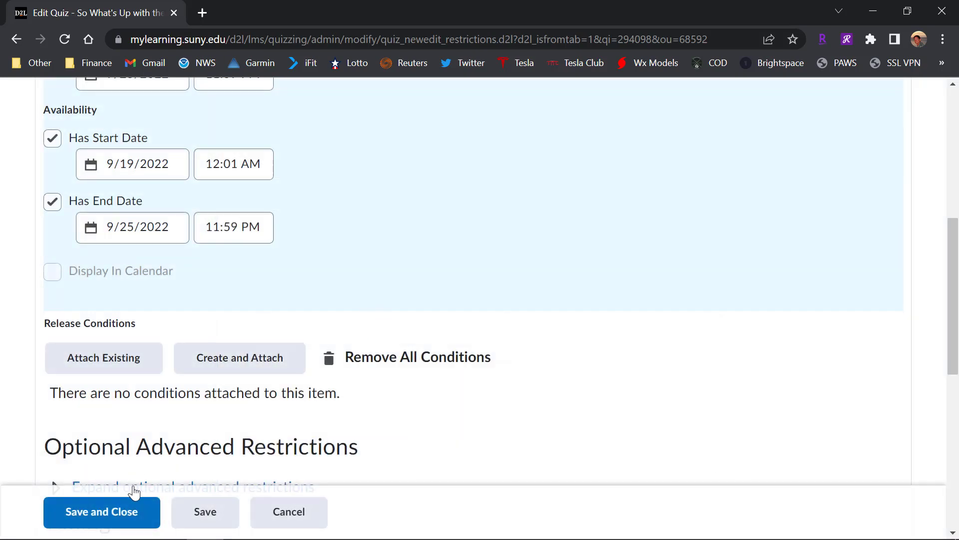
Step: Save the quiz's restrictions and open its assessment settings at the grade item section
left_click(217, 513)
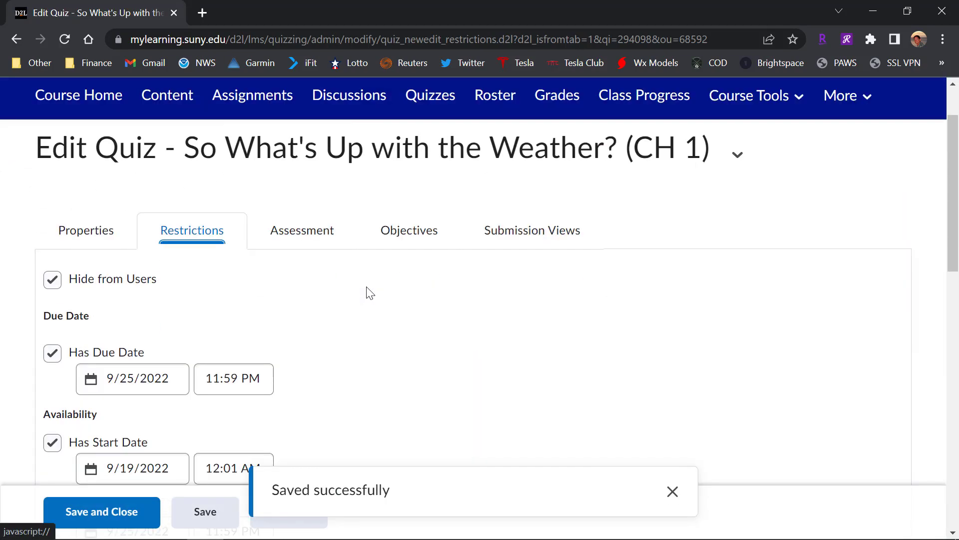
scroll(370, 280, "down", 1)
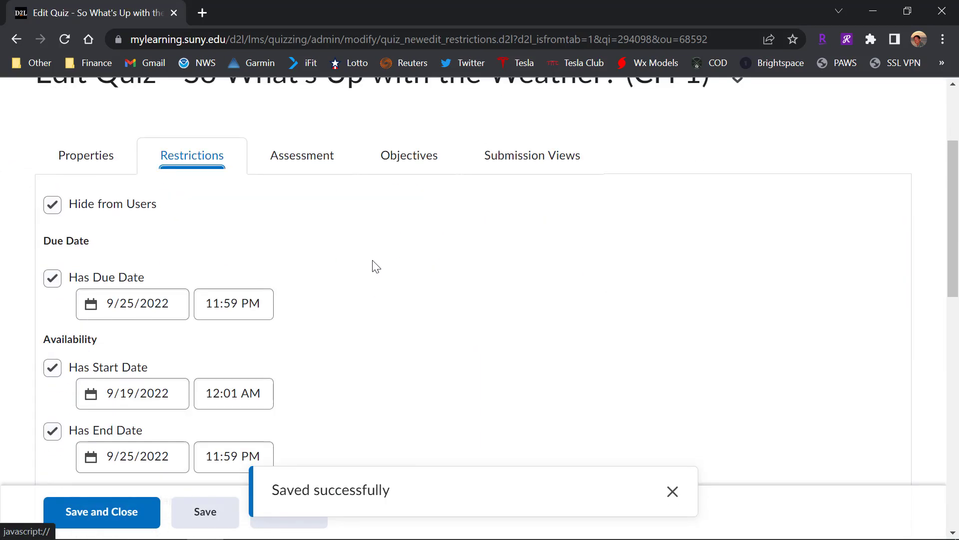
left_click(302, 160)
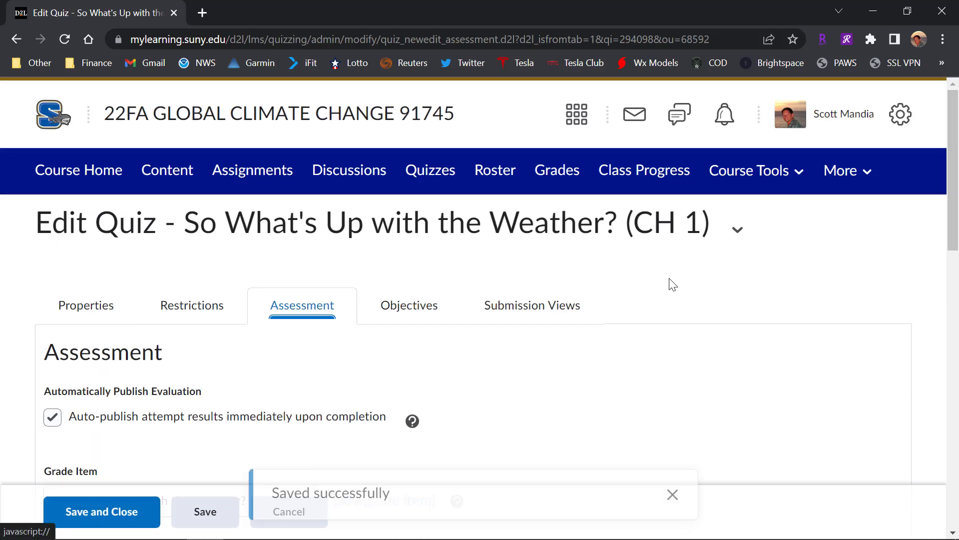
scroll(739, 252, "down", 5)
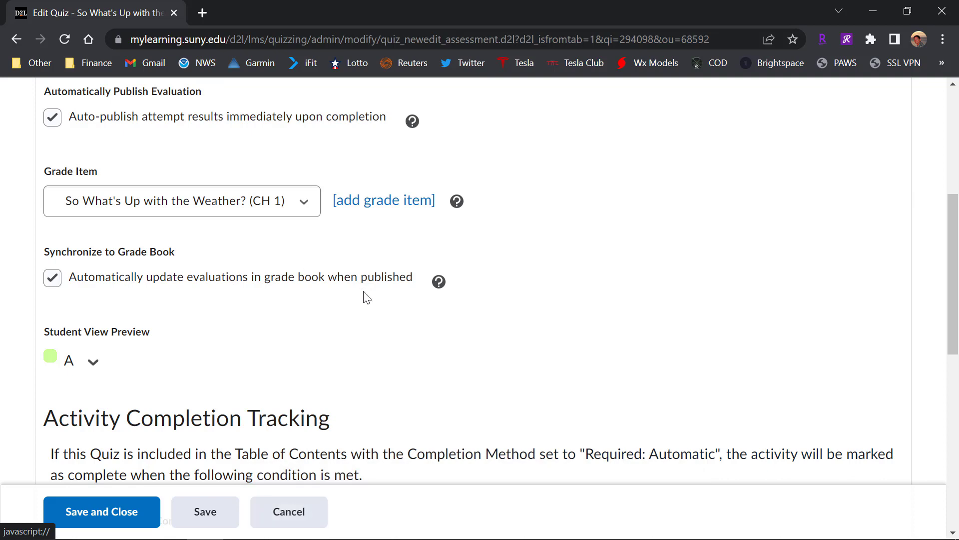
Step: Start a new grade item for the quiz, named "CH1 Test" with the short name "Test #1"
left_click(388, 209)
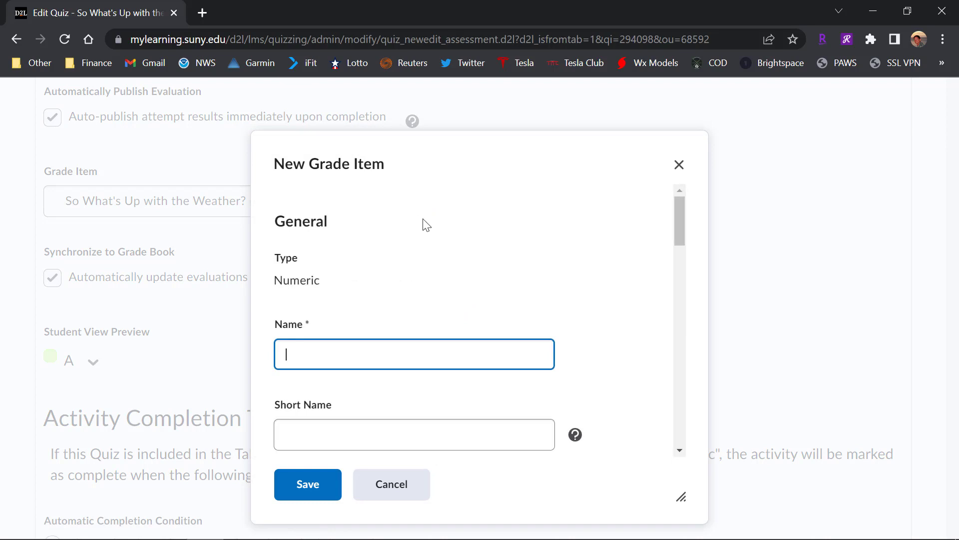
scroll(531, 272, "down", 3)
scroll(532, 272, "up", 2)
left_click(383, 283)
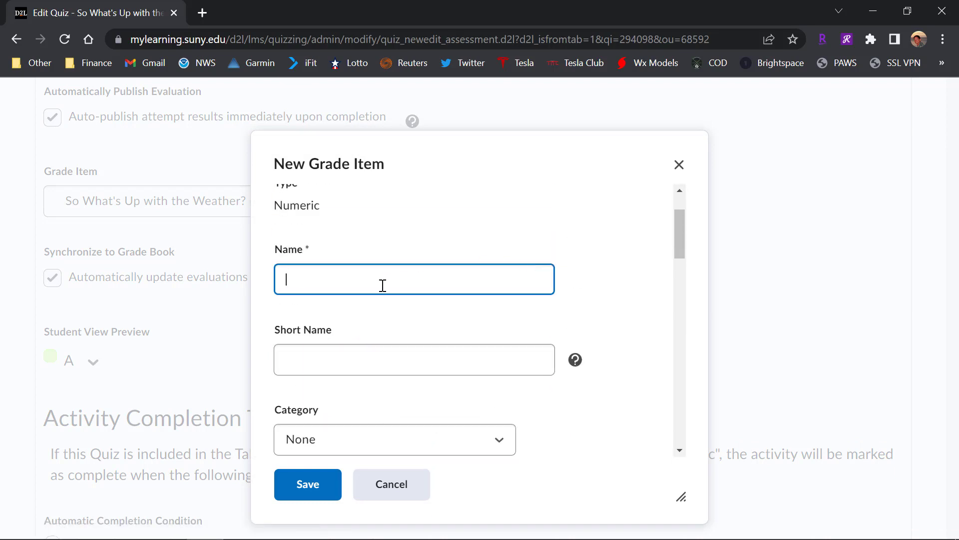
type("CH1 Test")
left_click(398, 349)
type("Test #1")
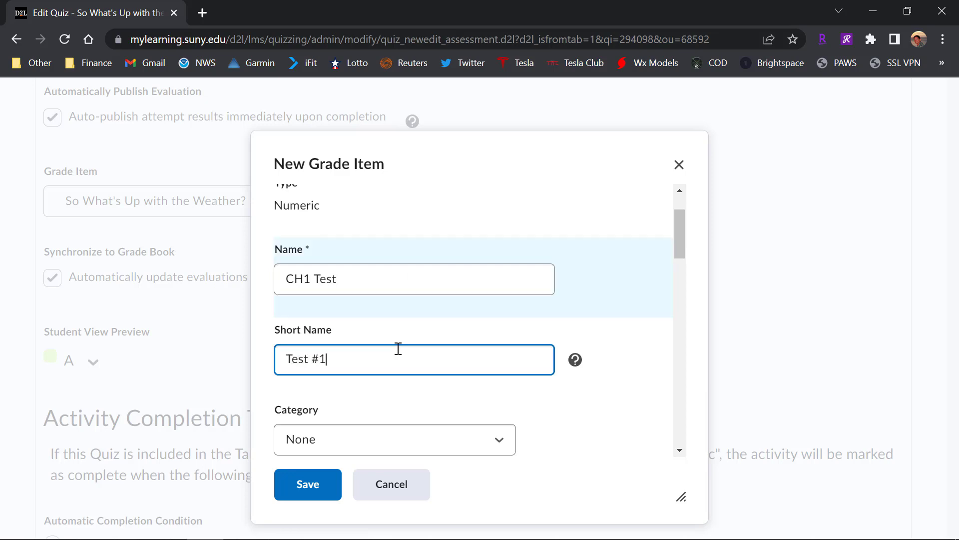
Step: Assign the new grade item to the Test category, set its maximum points to 100 and save it
scroll(394, 352, "down", 3)
left_click(503, 290)
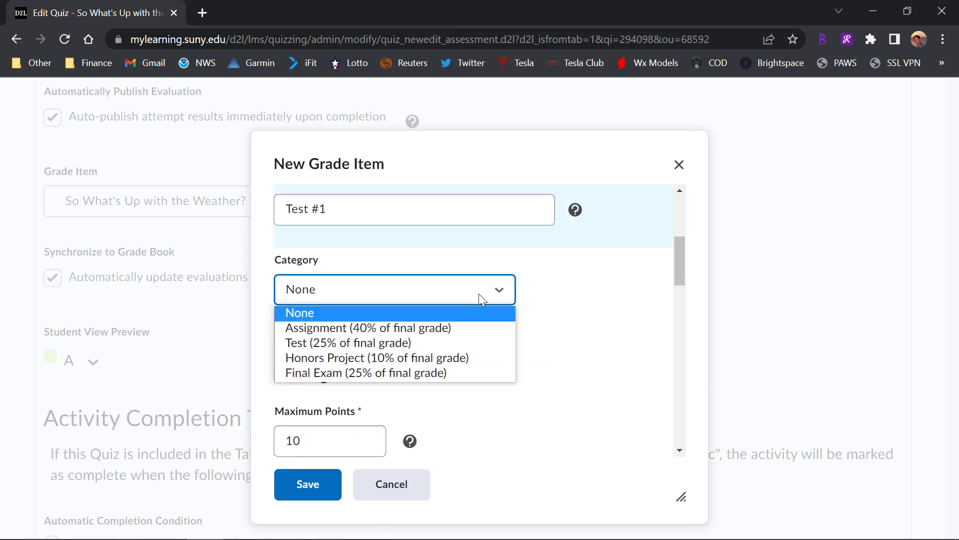
left_click(441, 341)
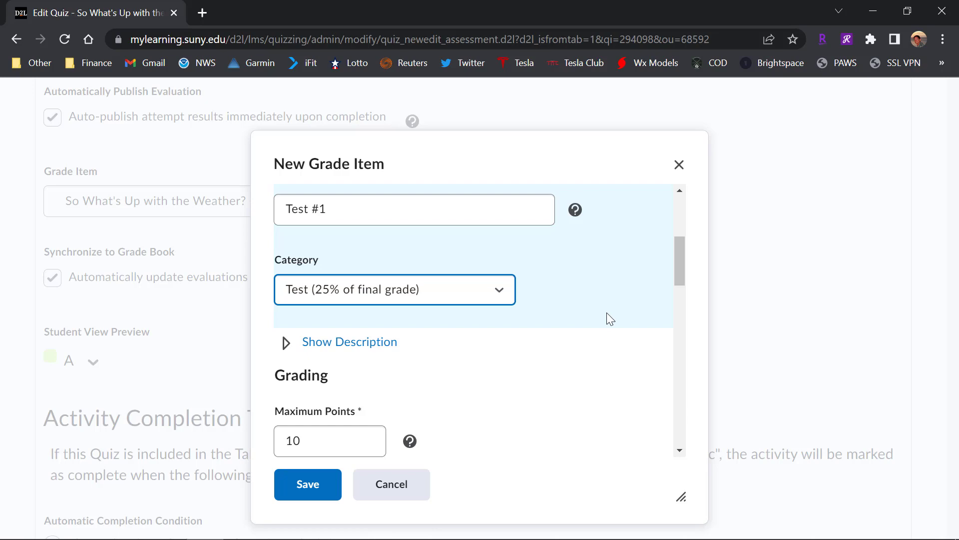
left_click(320, 452)
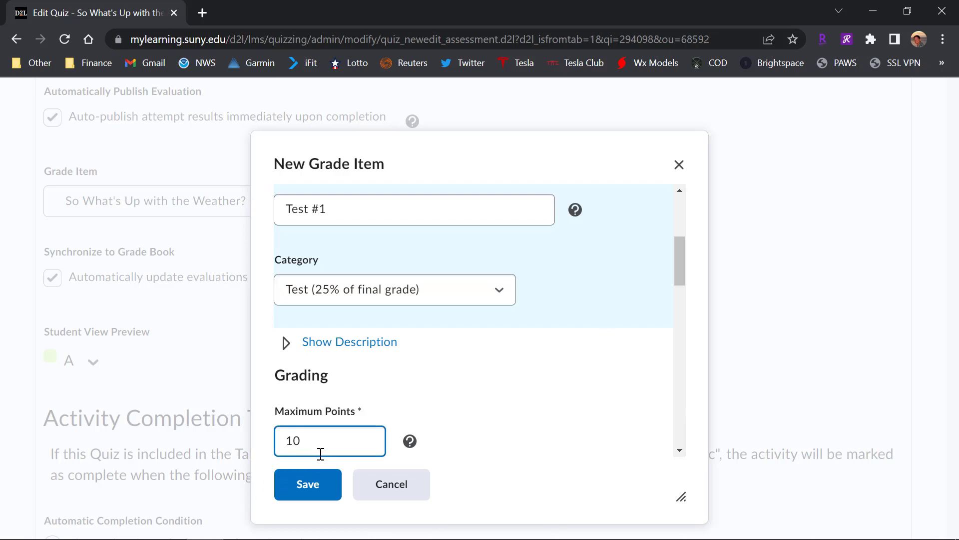
type("0")
left_click(307, 484)
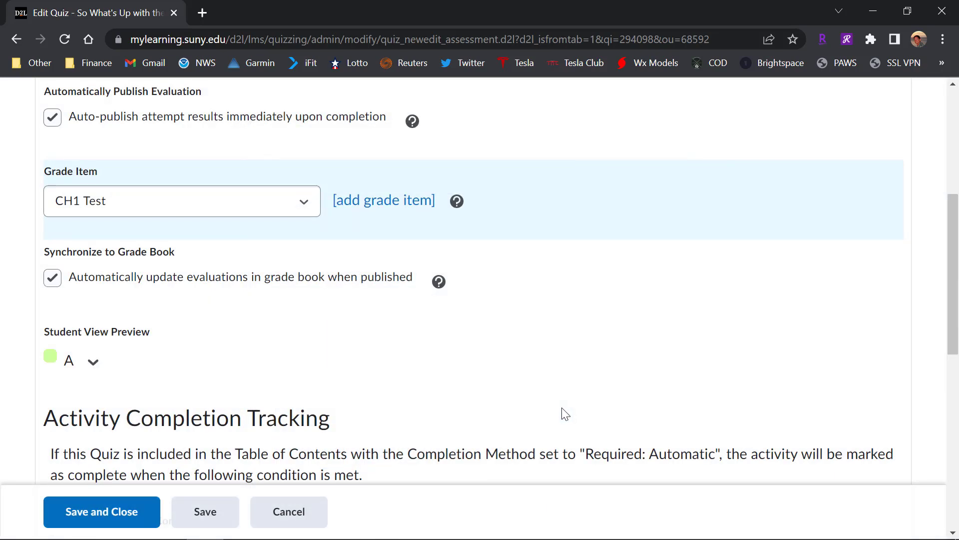
Step: Review the quiz's completion tracking, attempts and overall grade calculation settings, and save and close the quiz
scroll(614, 335, "down", 1)
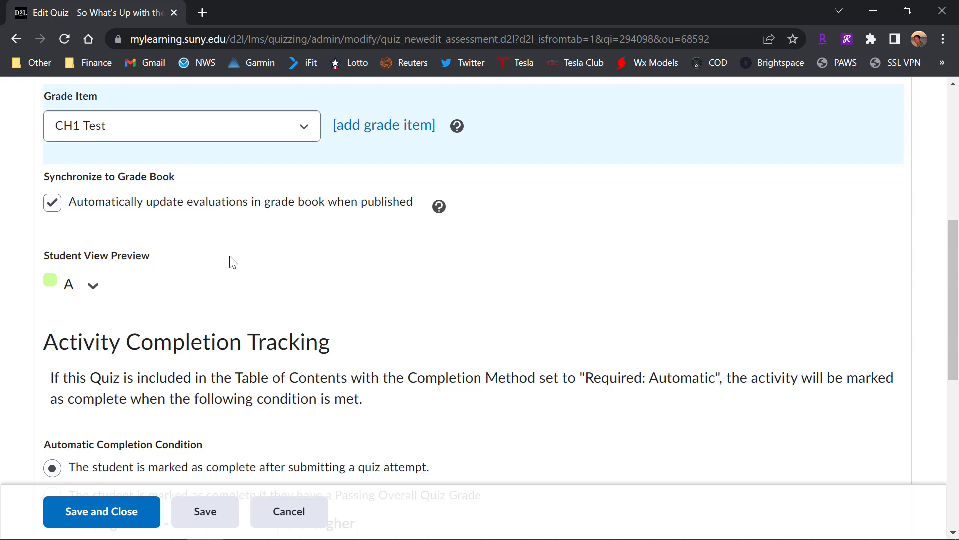
scroll(407, 299, "down", 1)
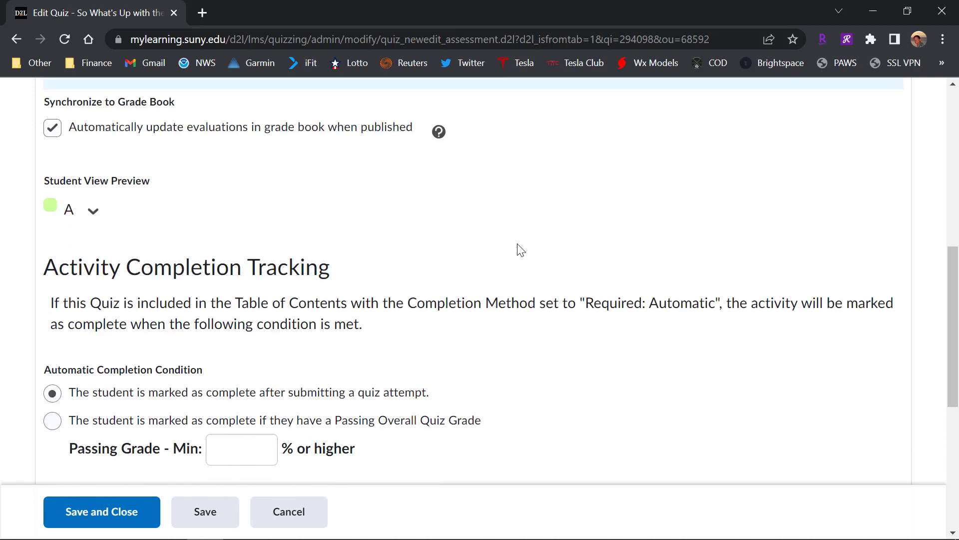
scroll(520, 248, "down", 2)
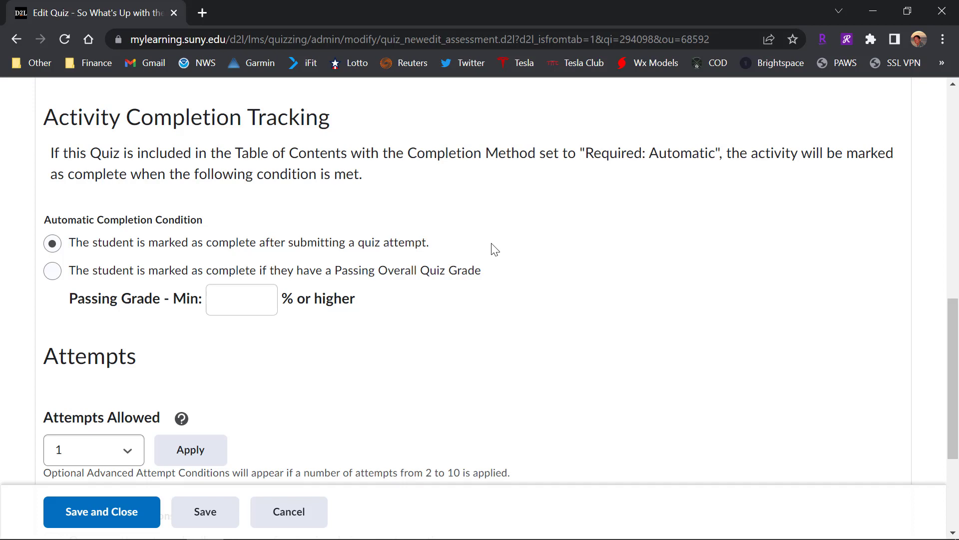
scroll(495, 253, "down", 3)
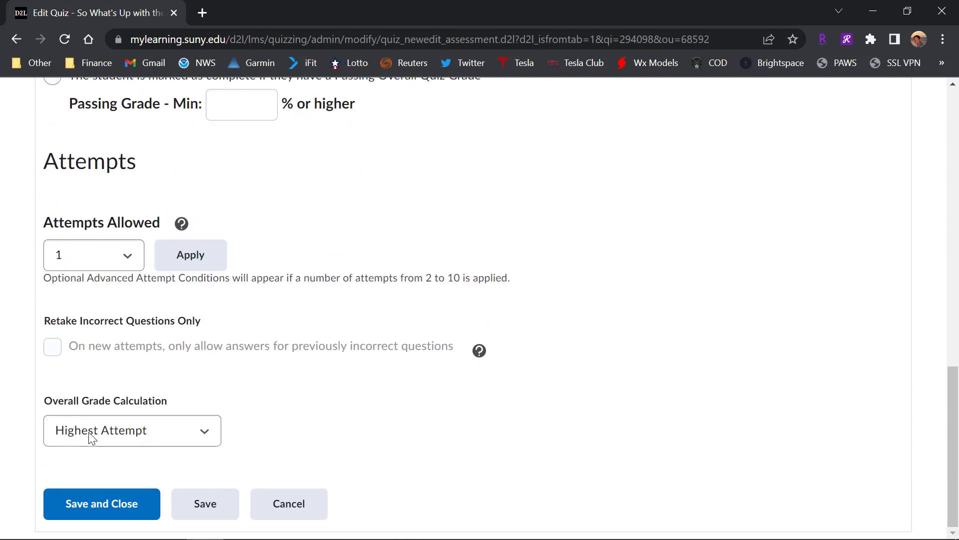
left_click(122, 503)
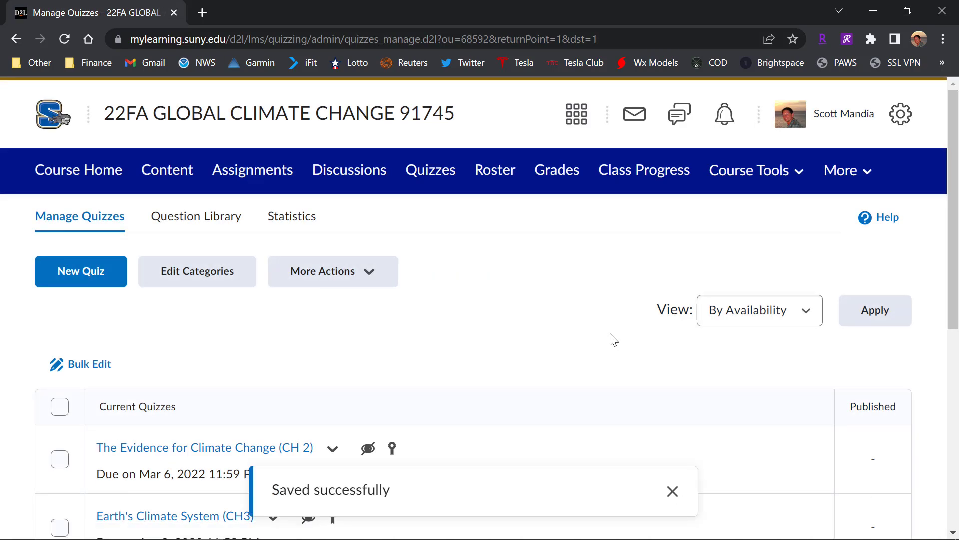
Step: Reopen the quiz "So What's Up with the Weather? (CH 1)" for editing and show its submission views
scroll(612, 340, "down", 1)
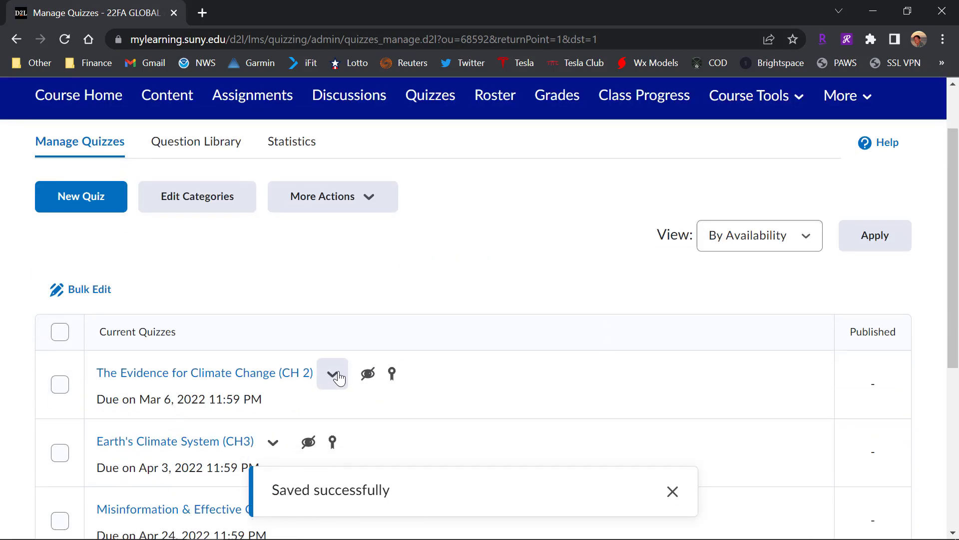
scroll(514, 353, "down", 4)
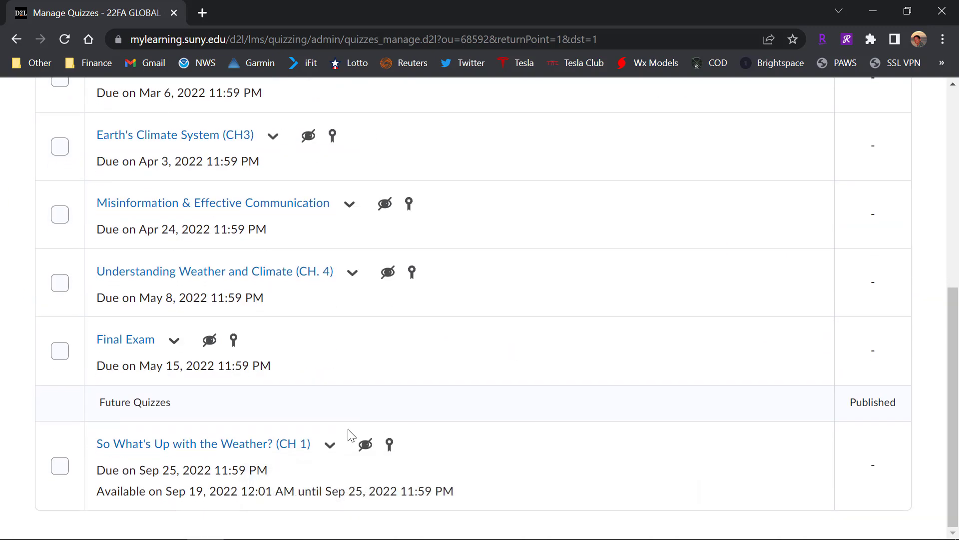
left_click(330, 444)
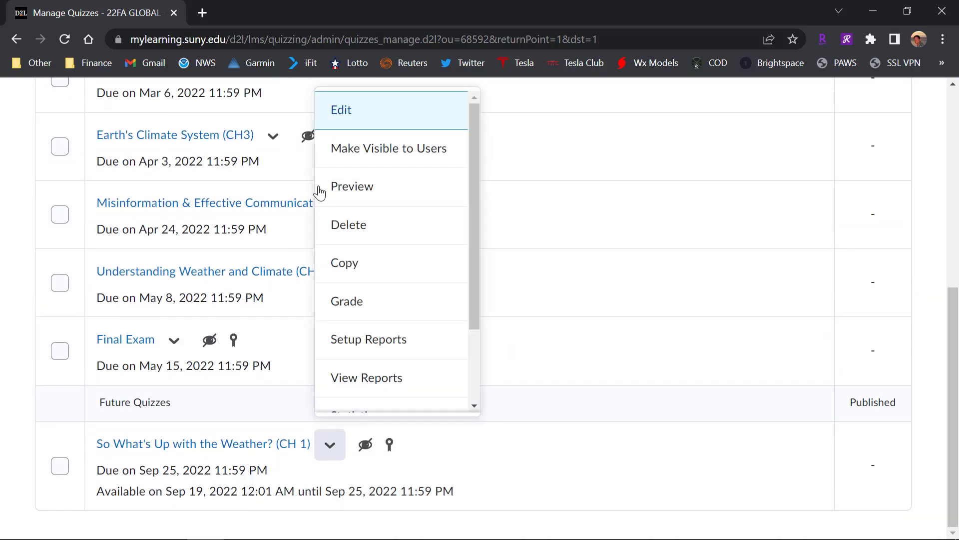
left_click(330, 119)
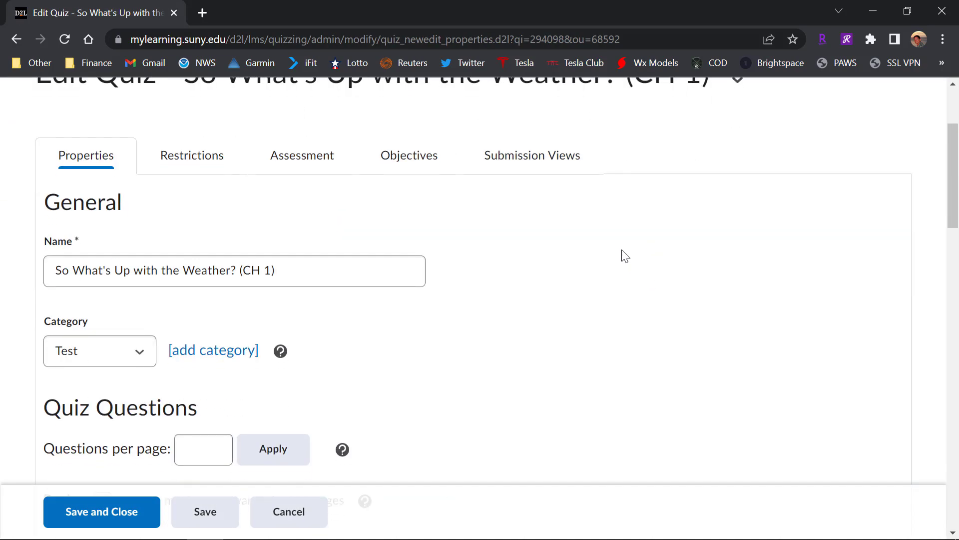
left_click(545, 158)
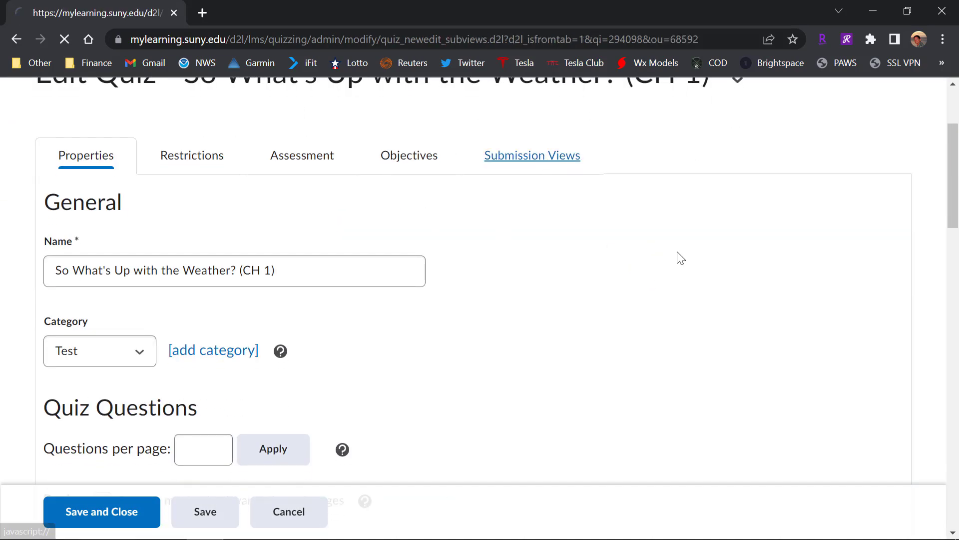
scroll(845, 255, "down", 2)
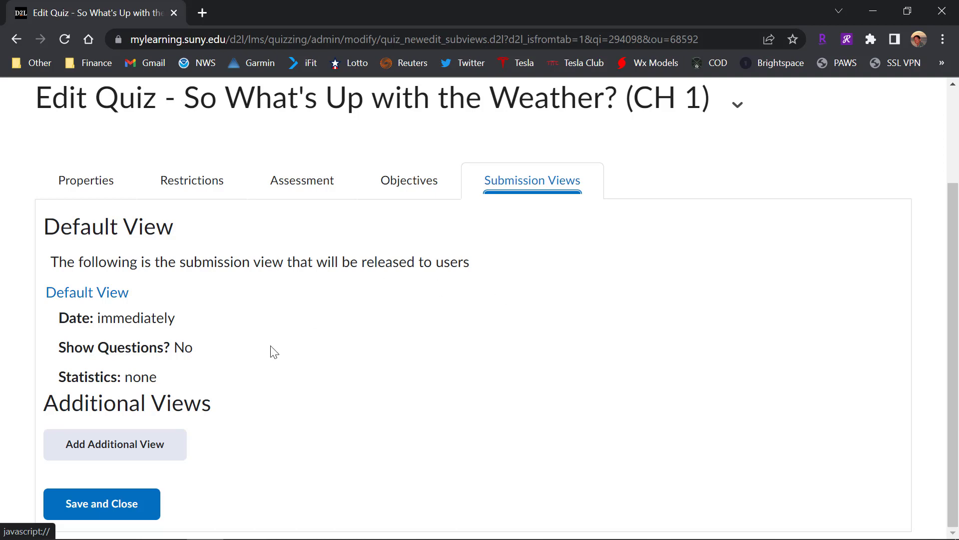
Step: Add an additional submission view named "Test #1 Answers"
left_click(141, 453)
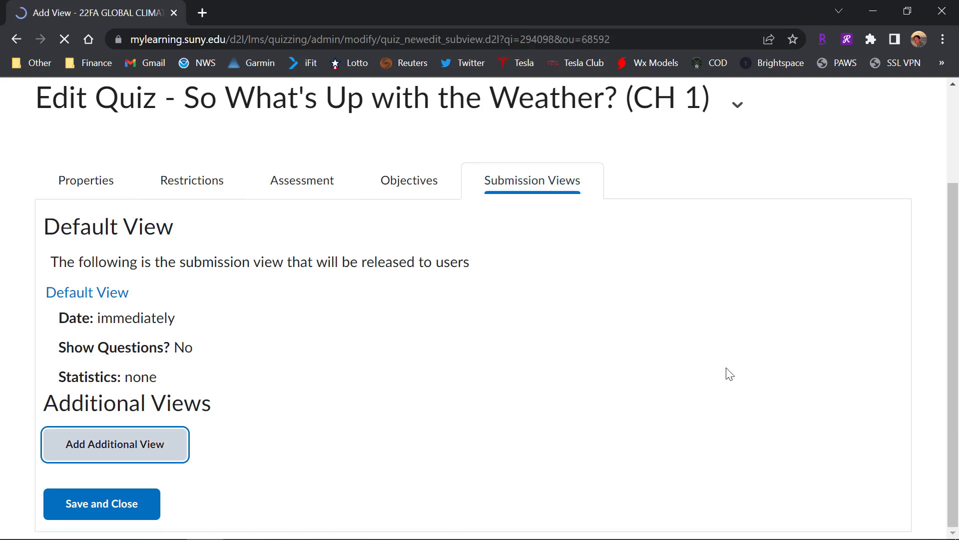
scroll(732, 358, "down", 1)
left_click(106, 268)
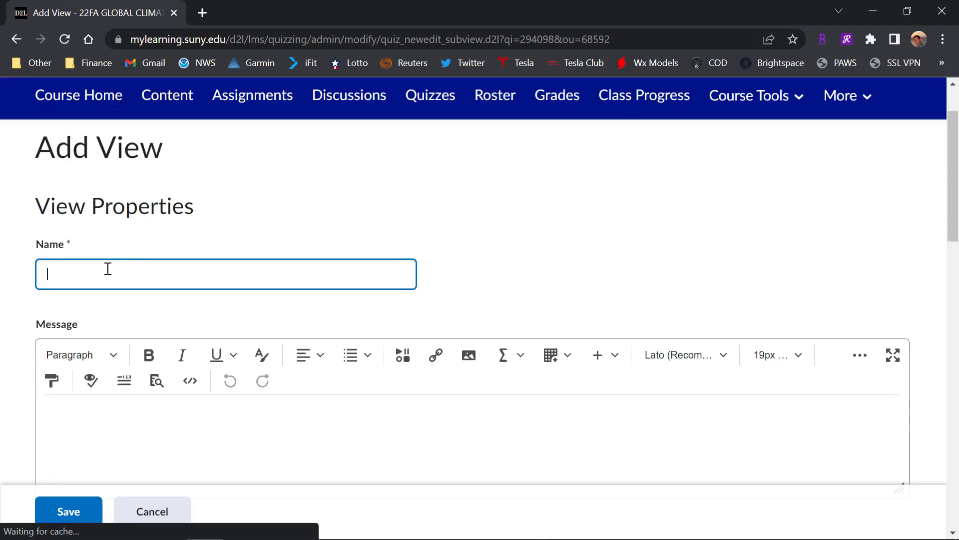
type("Test")
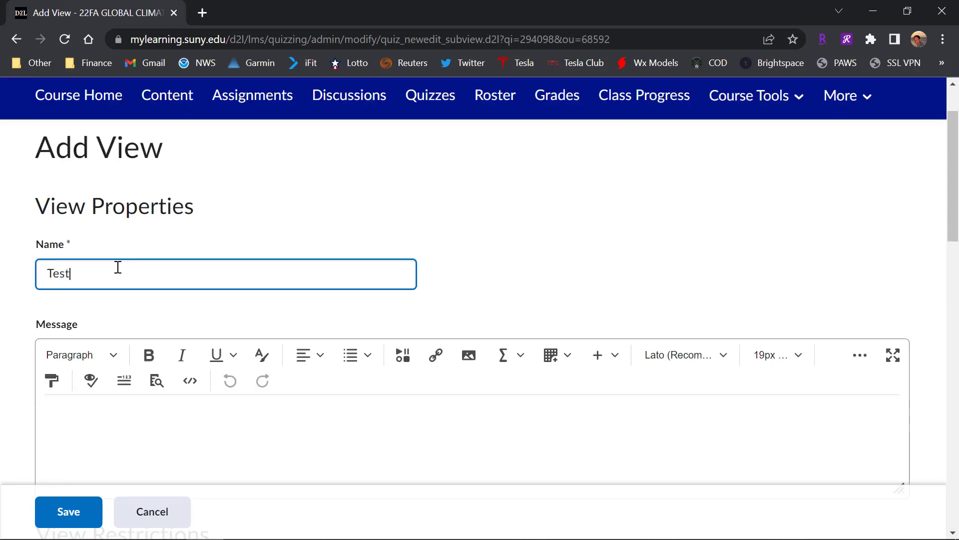
type(" #1 Answers")
Step: Set the new view's restriction date to 9/26/2022 at 12:01 AM, picking the day from the calendar
scroll(655, 226, "down", 2)
scroll(538, 216, "down", 3)
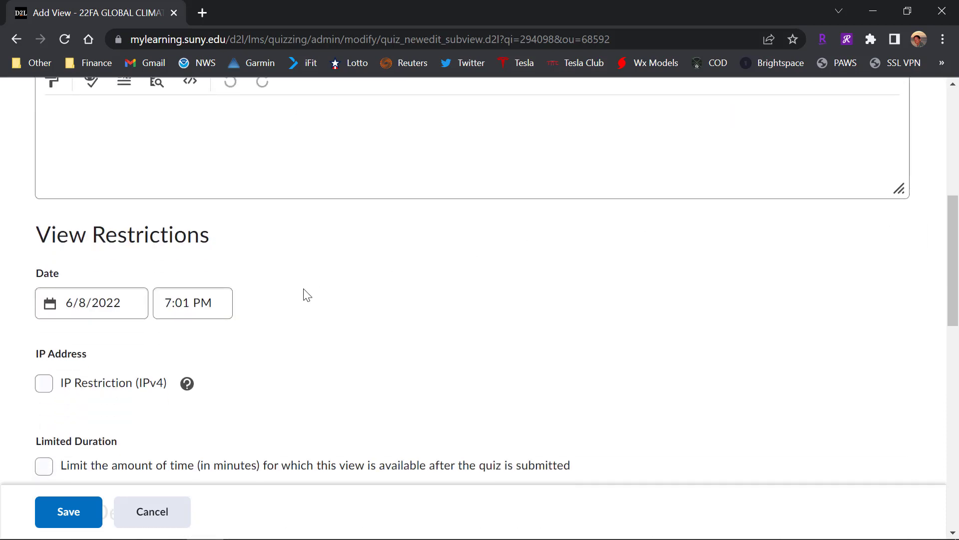
left_click(106, 313)
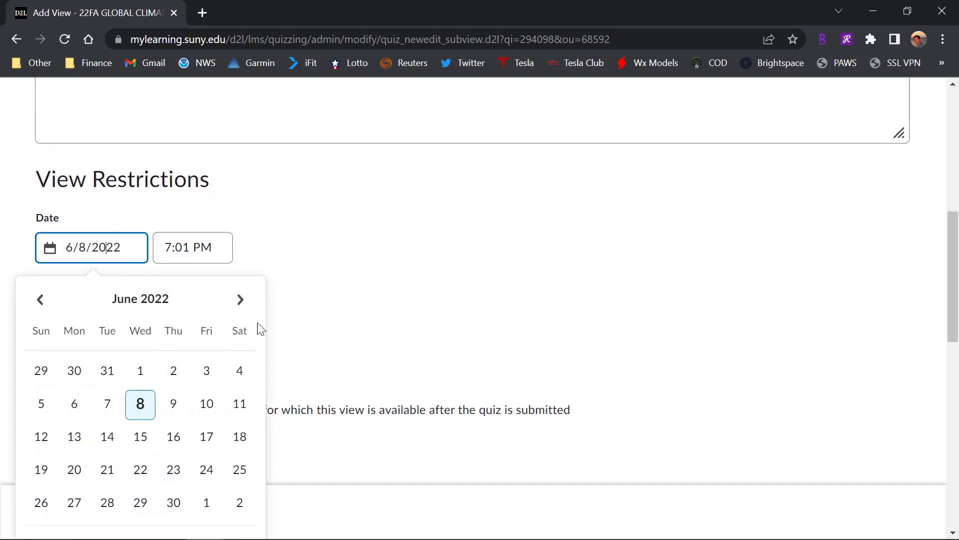
left_click(245, 310)
left_click(240, 300)
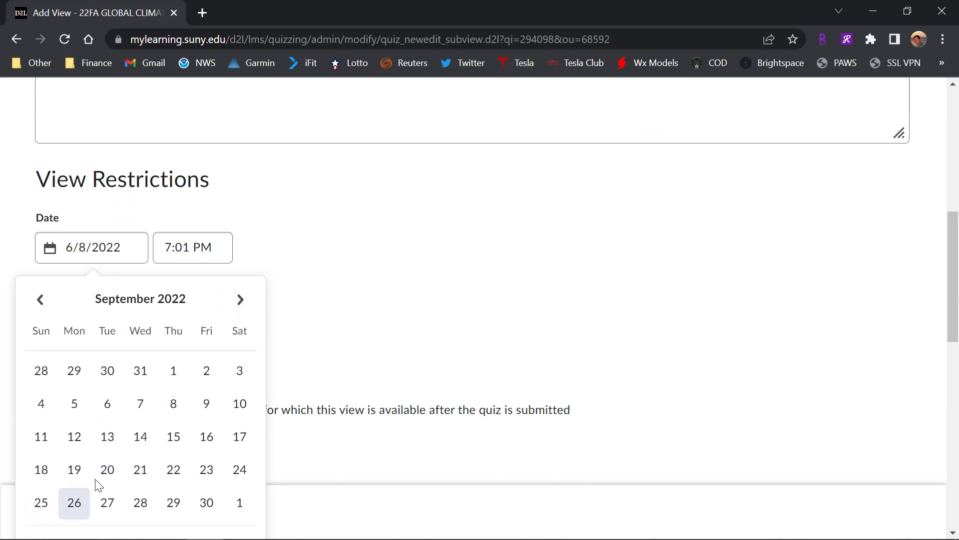
left_click(76, 501)
left_click(218, 247)
left_click(263, 300)
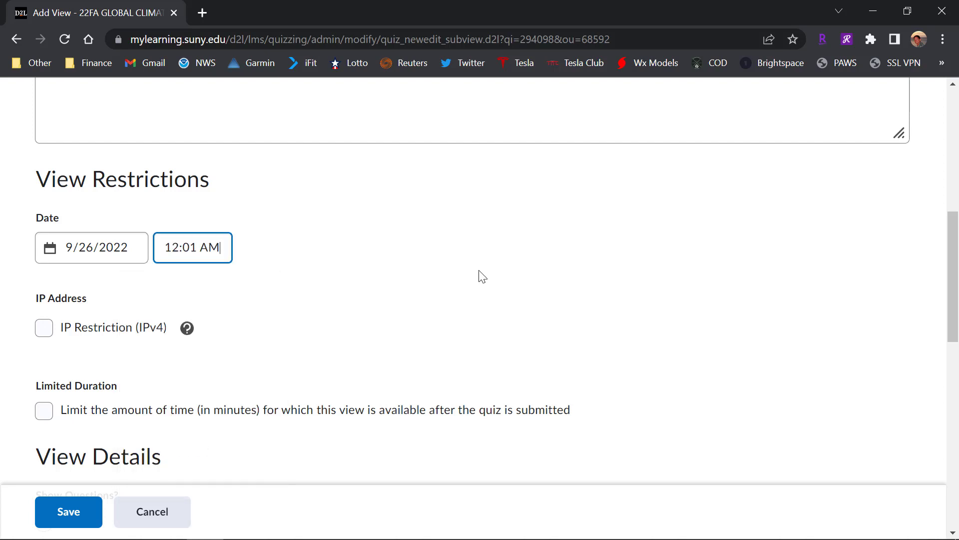
scroll(474, 265, "down", 1)
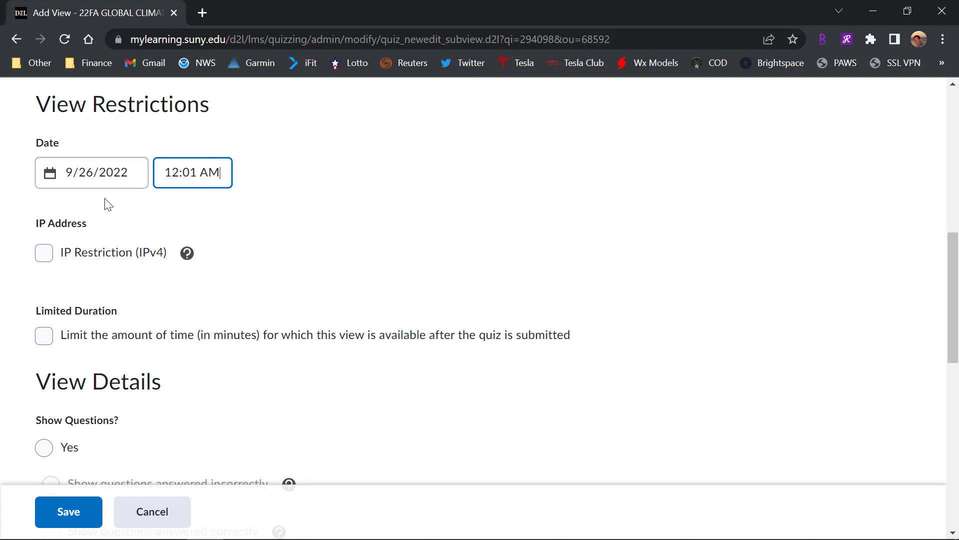
Step: Set the new view to show questions and include the question answers
left_click(88, 173)
left_click(211, 176)
scroll(541, 174, "down", 5)
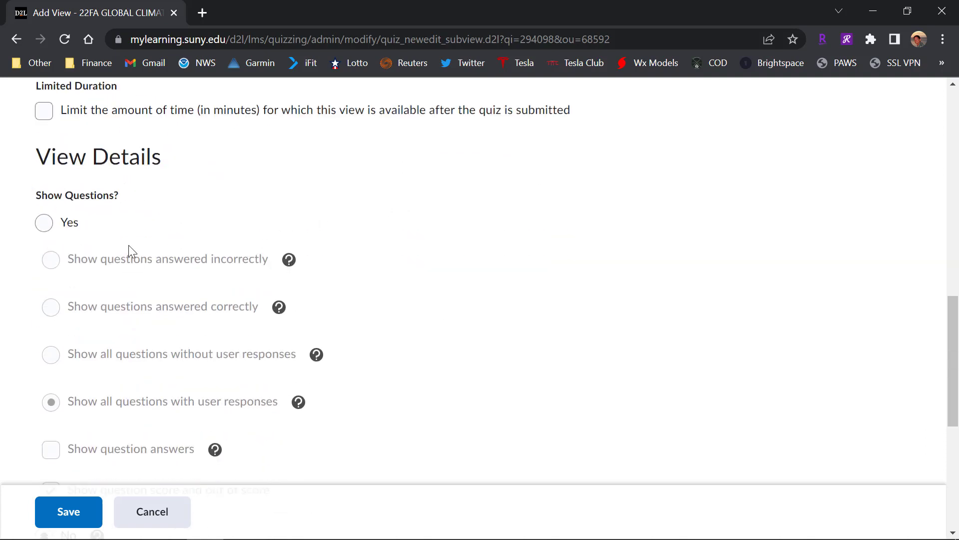
left_click(44, 223)
scroll(530, 220, "down", 2)
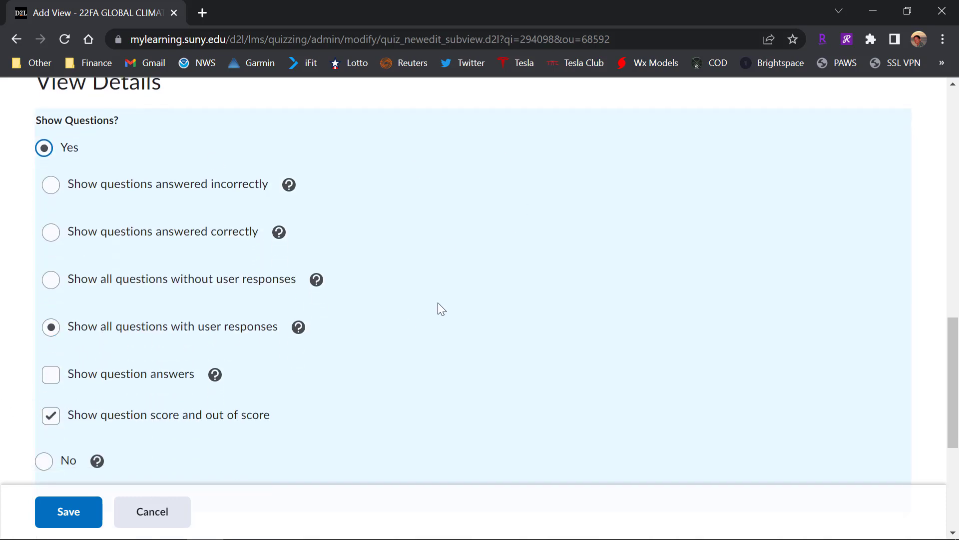
scroll(438, 303, "down", 2)
left_click(51, 300)
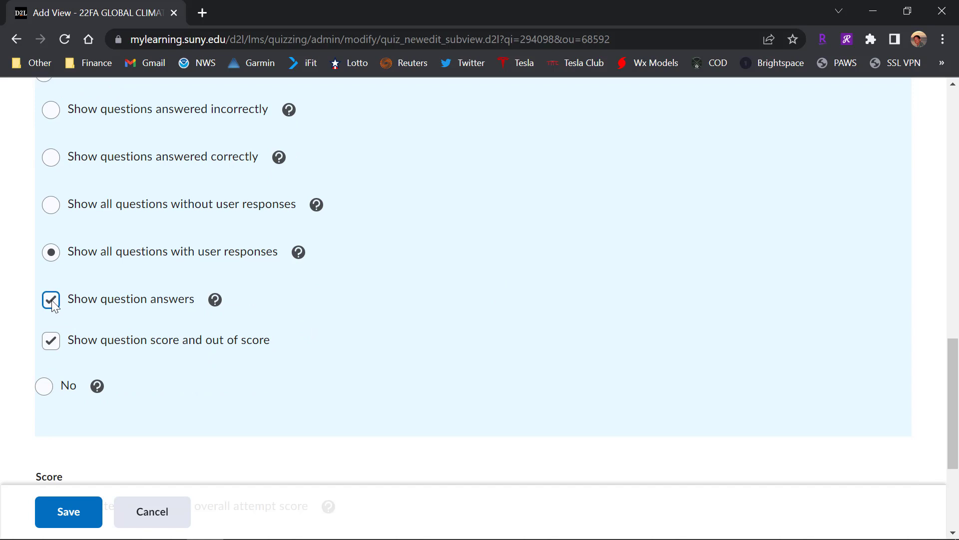
Step: Enable the class average and score distribution statistics for the view, and save the view
scroll(276, 280, "down", 2)
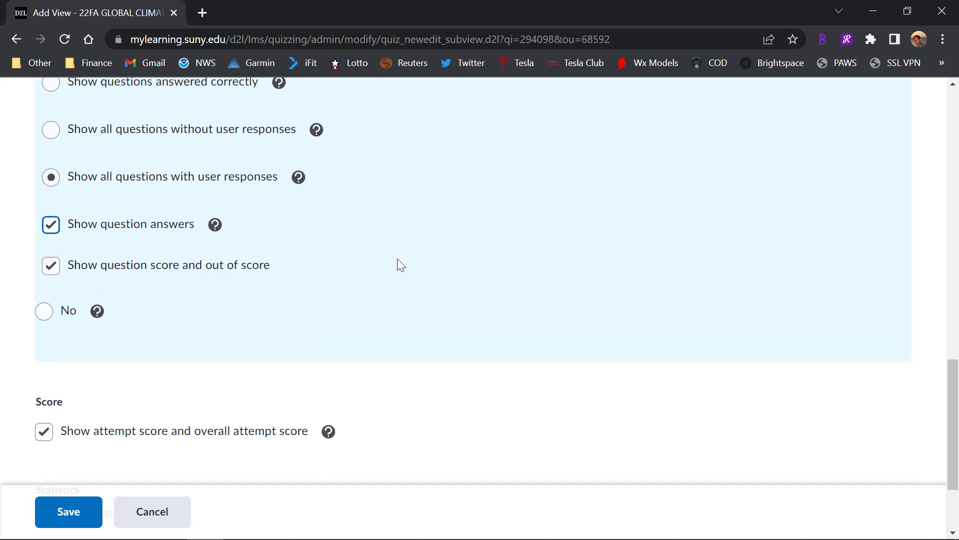
scroll(398, 260, "down", 2)
scroll(401, 265, "down", 2)
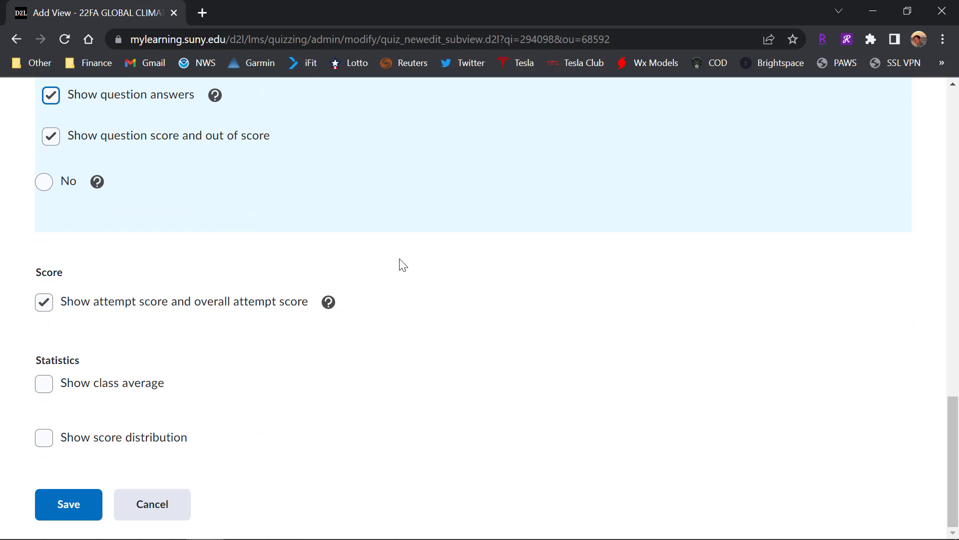
left_click(45, 385)
left_click(45, 438)
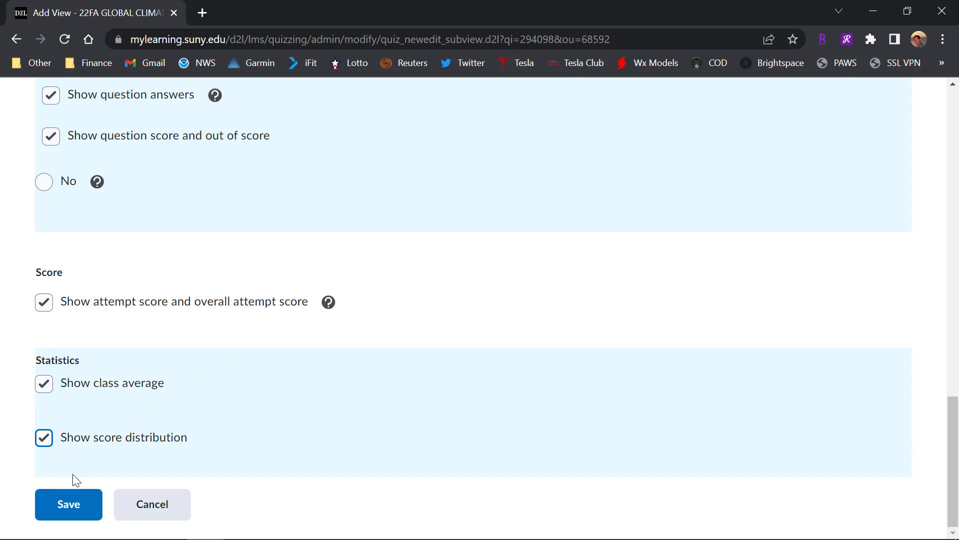
left_click(90, 504)
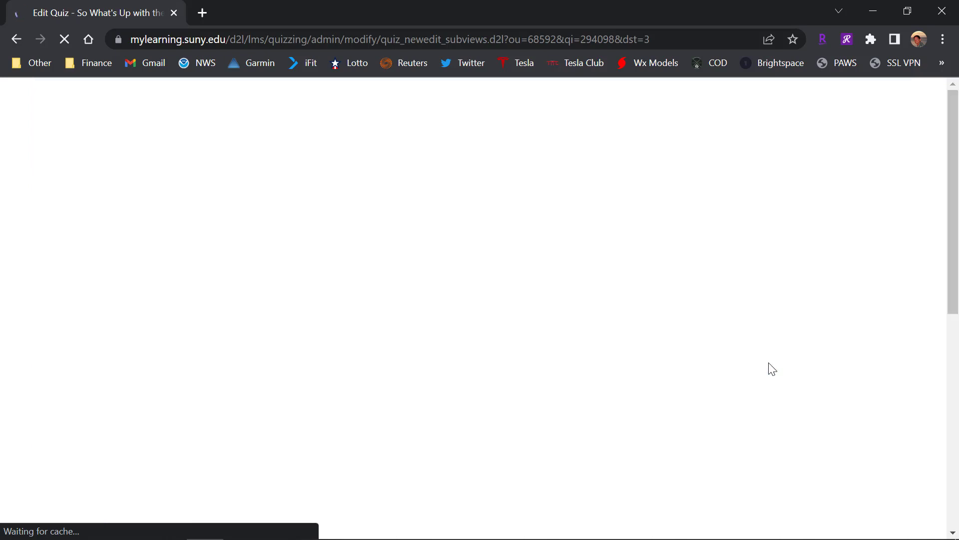
Step: Review the default view and the additional view "Test #1 Answers", comparing their release dates, question display and statistics settings
scroll(771, 332, "down", 5)
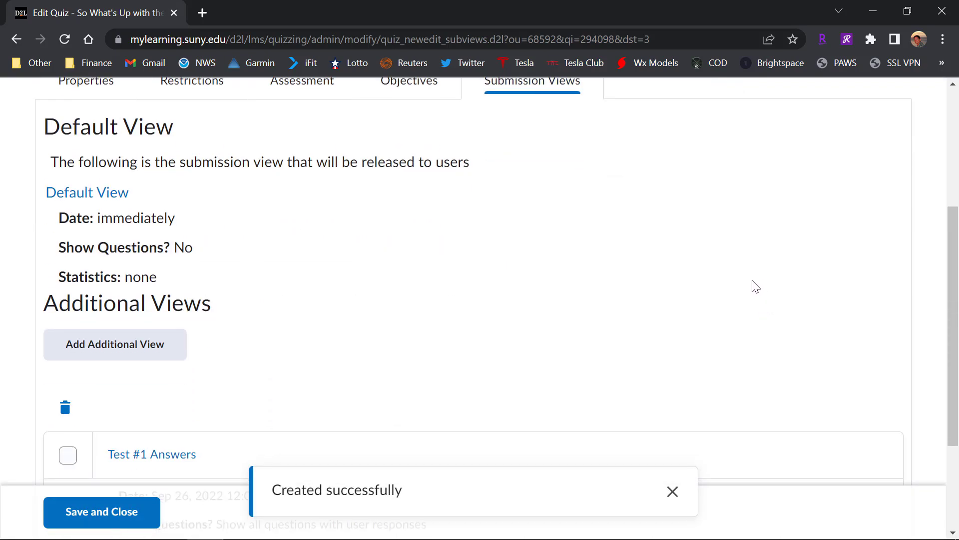
scroll(755, 287, "up", 2)
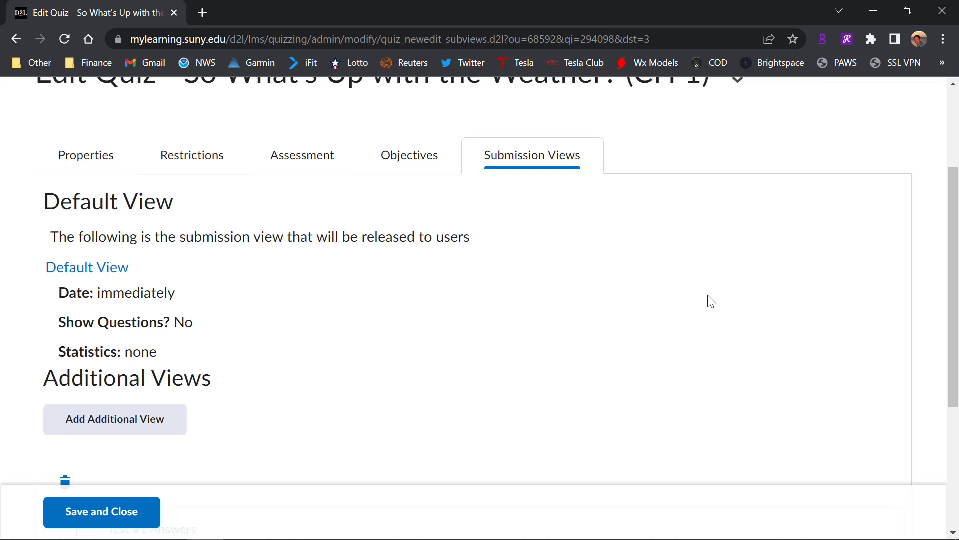
scroll(709, 300, "down", 3)
scroll(697, 284, "down", 2)
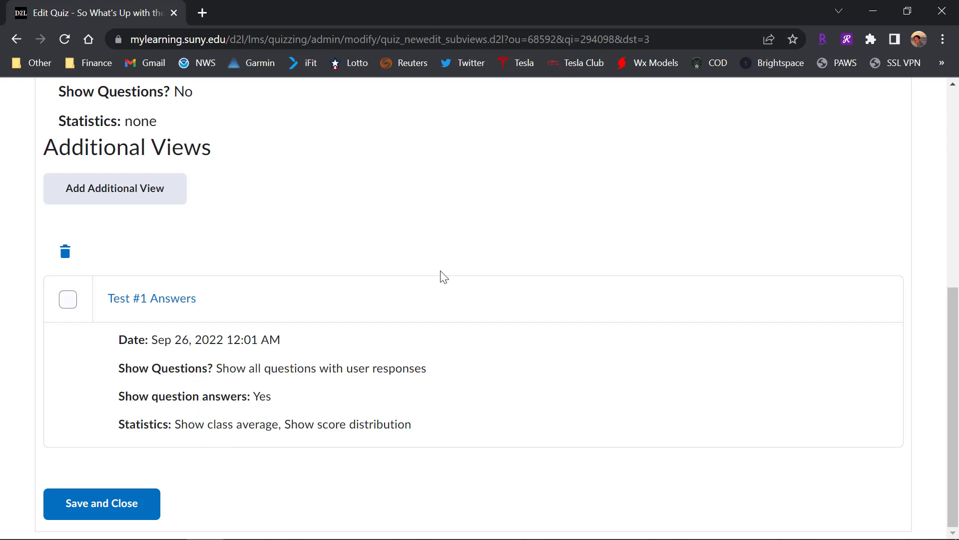
scroll(637, 268, "up", 8)
scroll(647, 295, "down", 2)
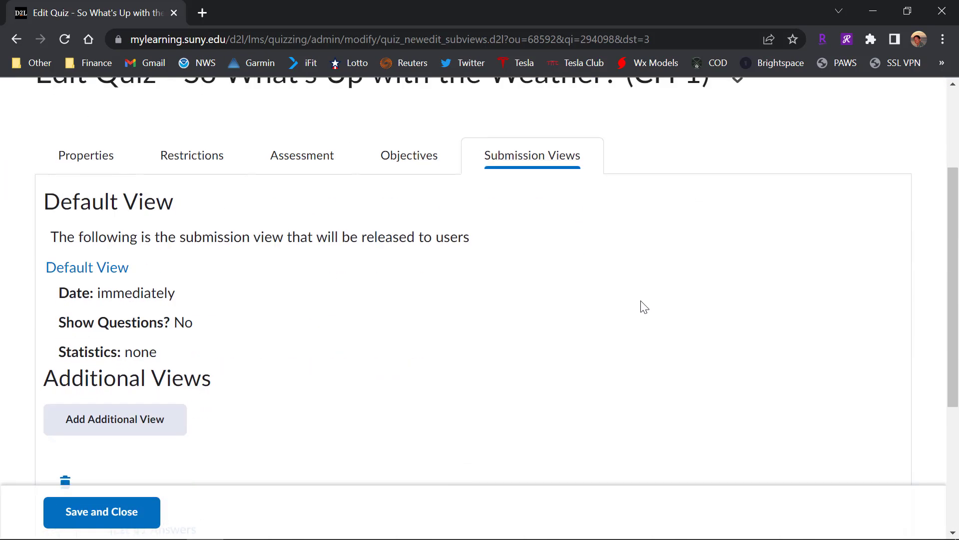
scroll(623, 314, "up", 1)
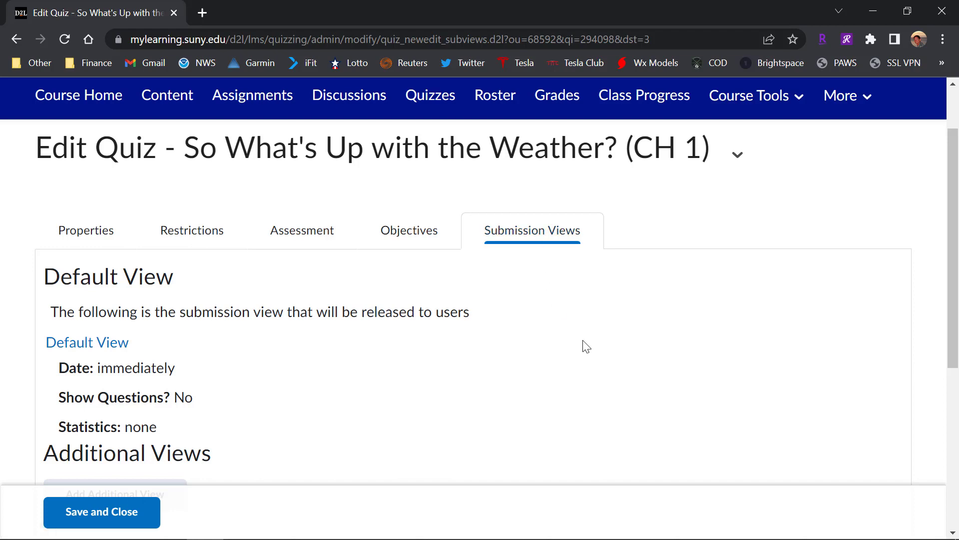
scroll(599, 332, "down", 2)
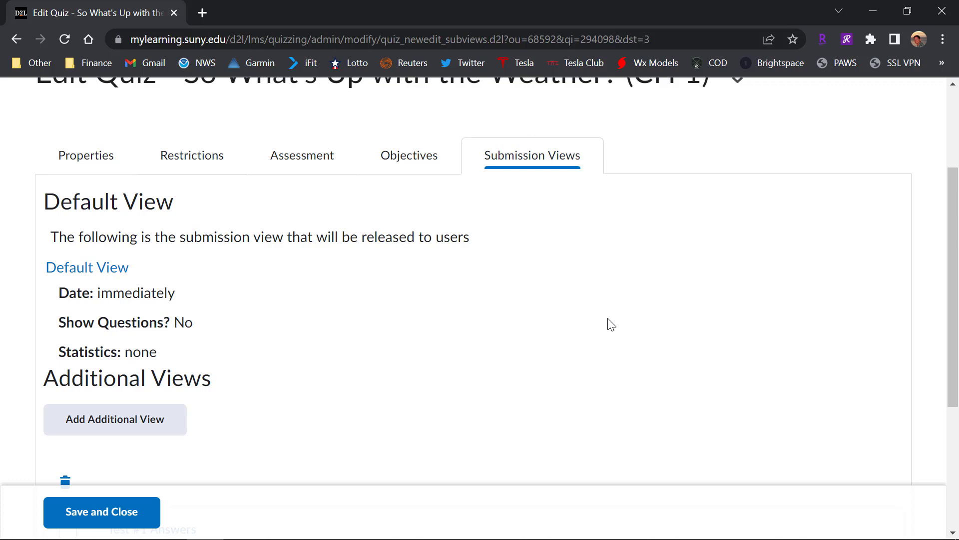
scroll(611, 325, "down", 5)
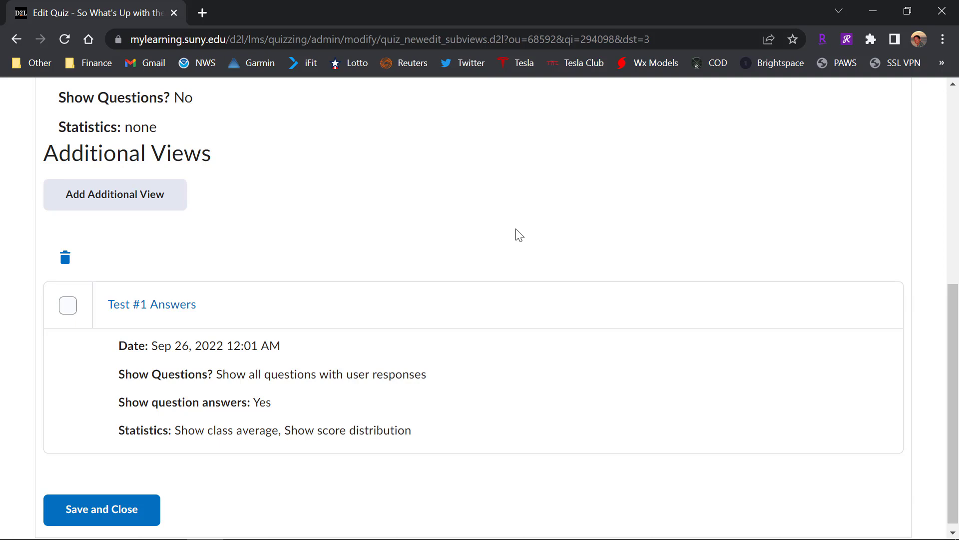
scroll(519, 235, "up", 8)
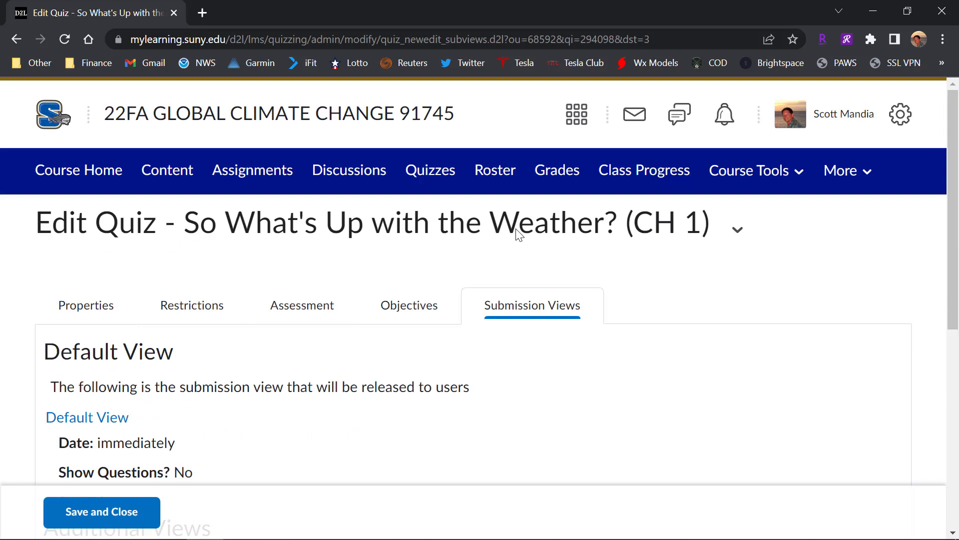